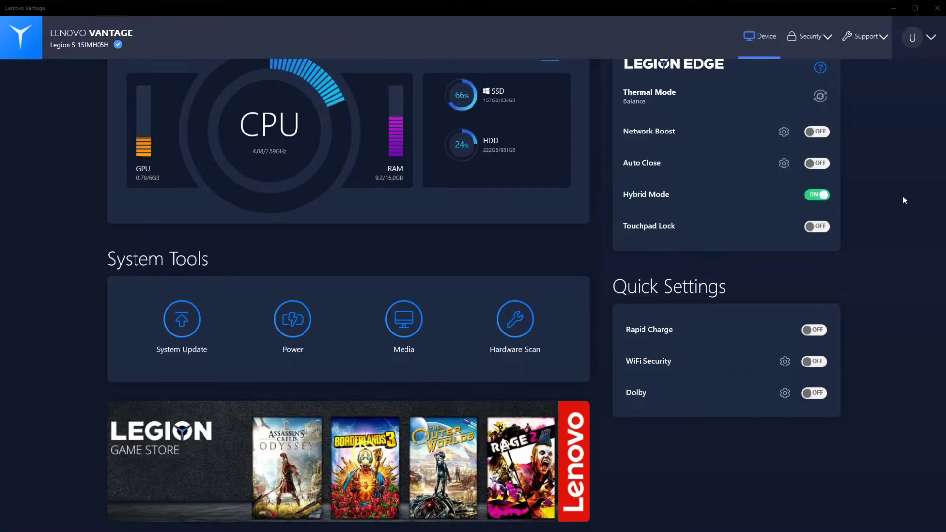
# Open the System Update page from the dashboard's System Tools section
pyautogui.scroll(2, 893, 222)
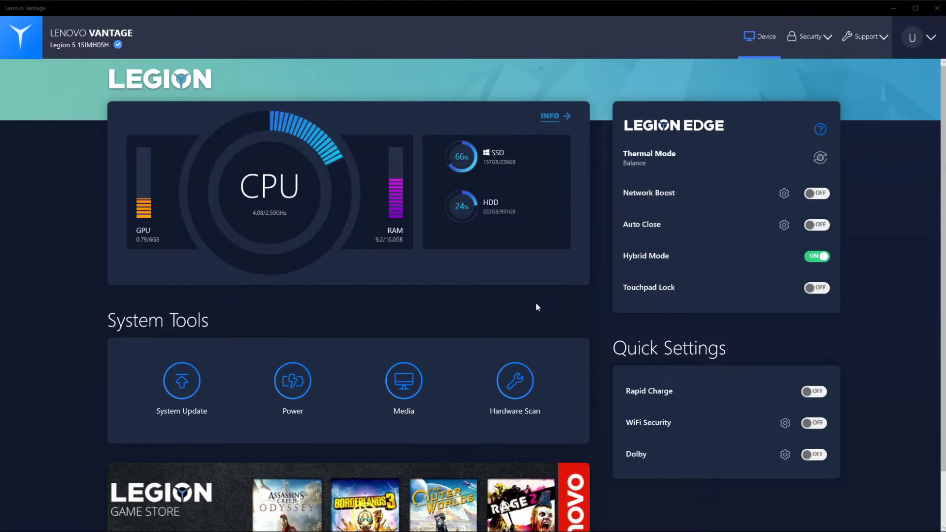
pyautogui.moveTo(147, 244)
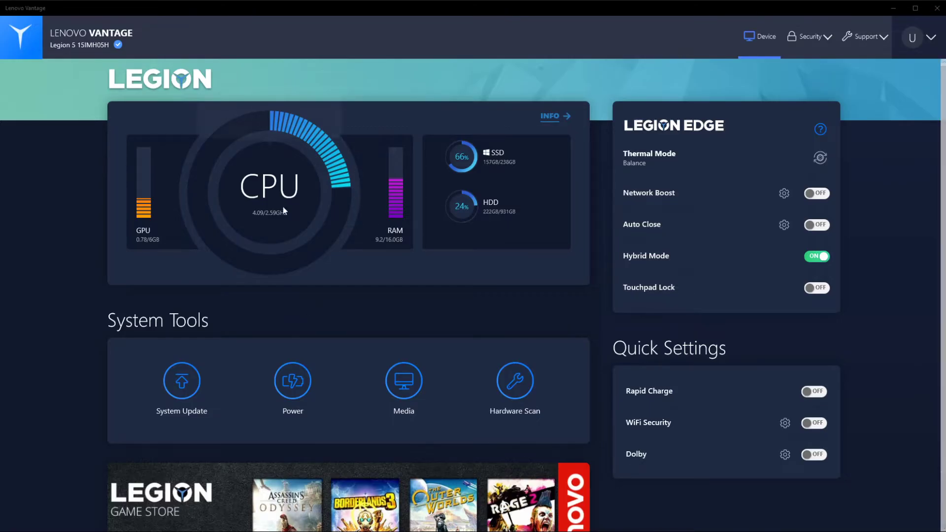
pyautogui.moveTo(257, 200)
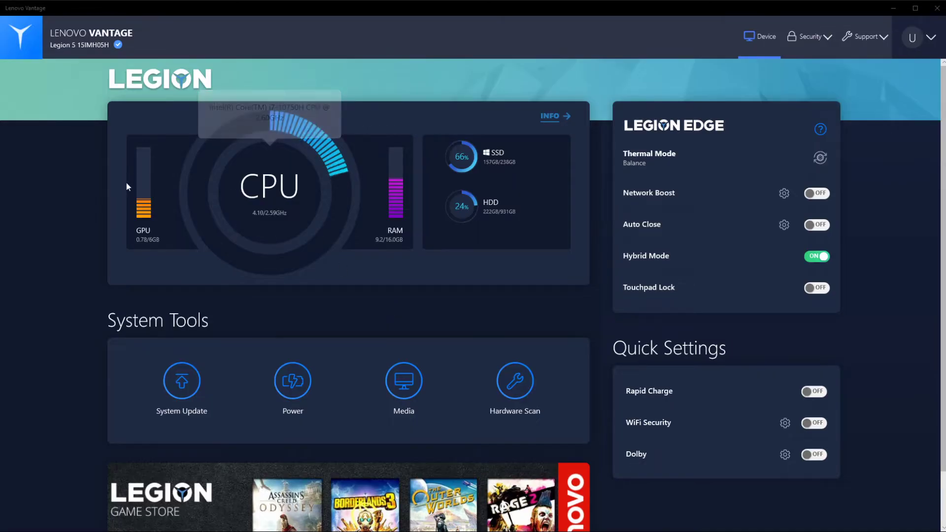
pyautogui.moveTo(142, 190)
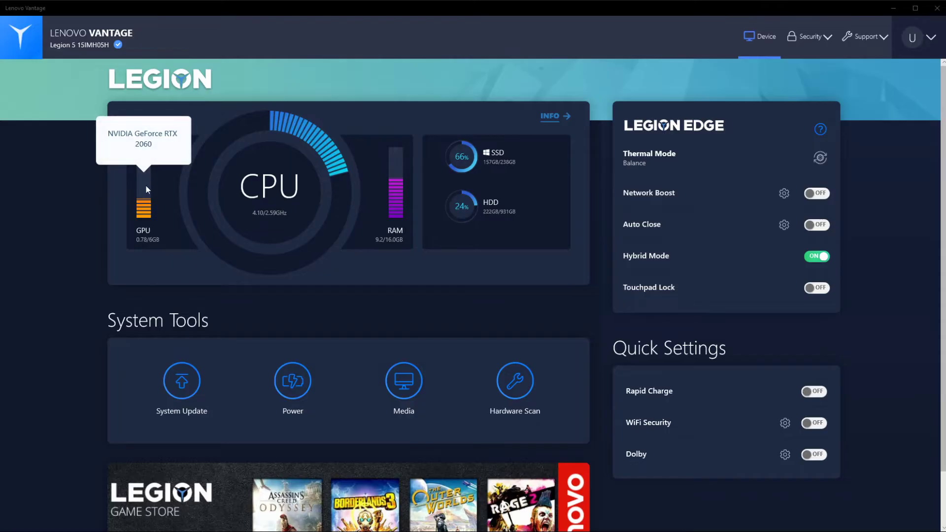
pyautogui.moveTo(386, 146)
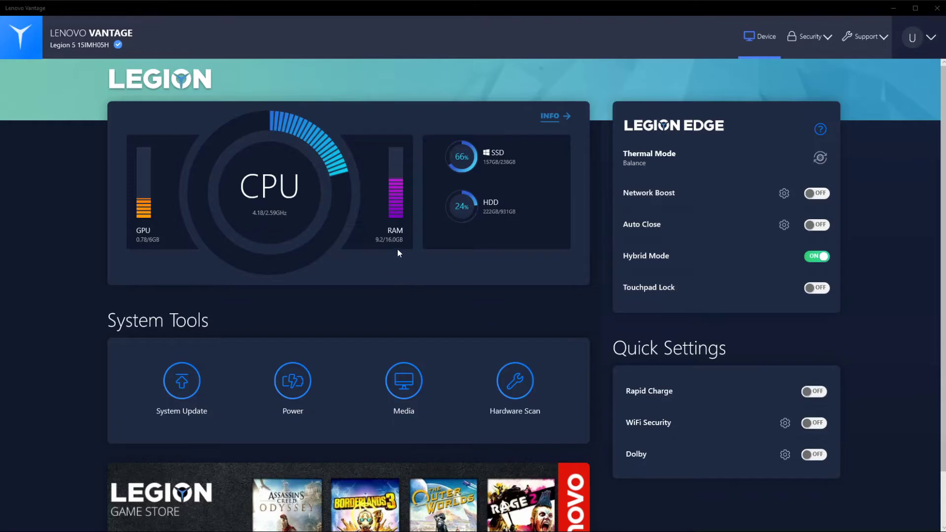
pyautogui.moveTo(382, 241)
pyautogui.moveTo(462, 167)
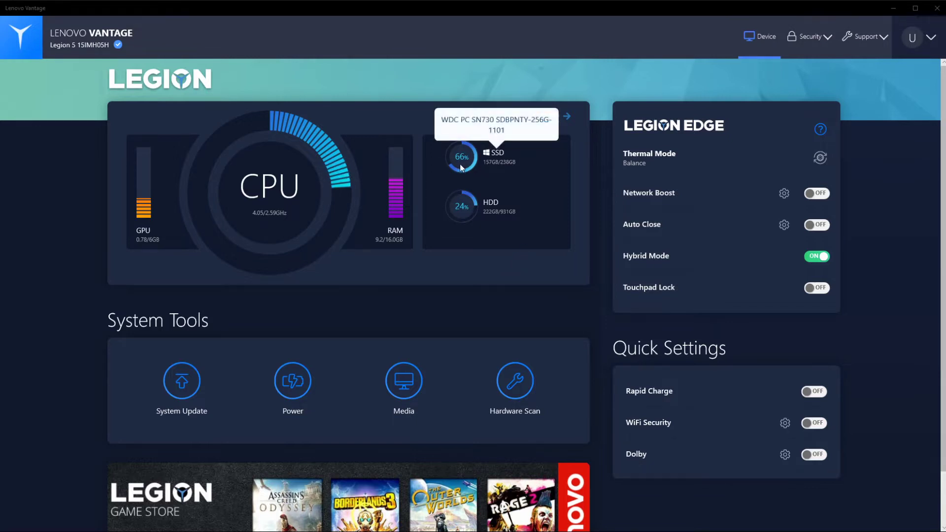
pyautogui.moveTo(461, 212)
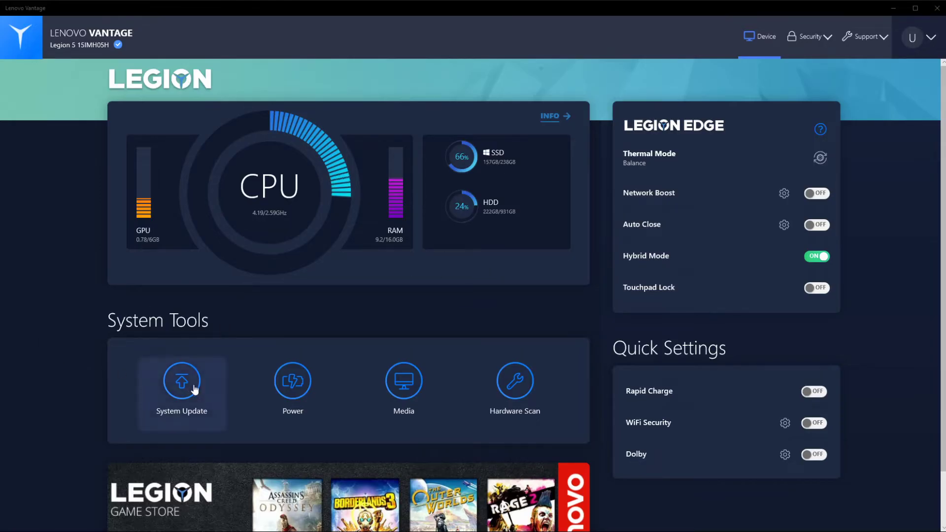
pyautogui.click(185, 387)
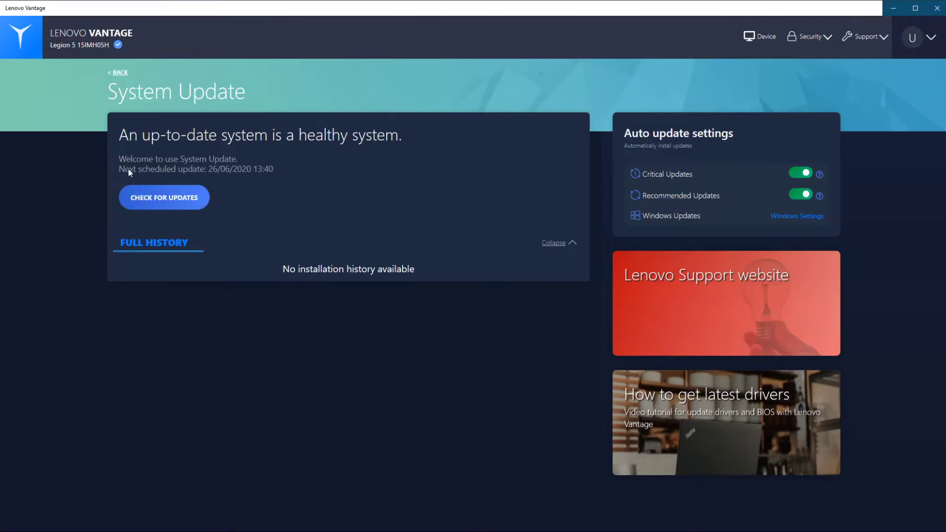
# Check the next scheduled update and Critical and Recommended auto-update info, then return to the dashboard
pyautogui.moveTo(126, 170)
pyautogui.mouseDown()
pyautogui.moveTo(262, 170)
pyautogui.moveTo(129, 171)
pyautogui.moveTo(127, 161)
pyautogui.mouseUp()
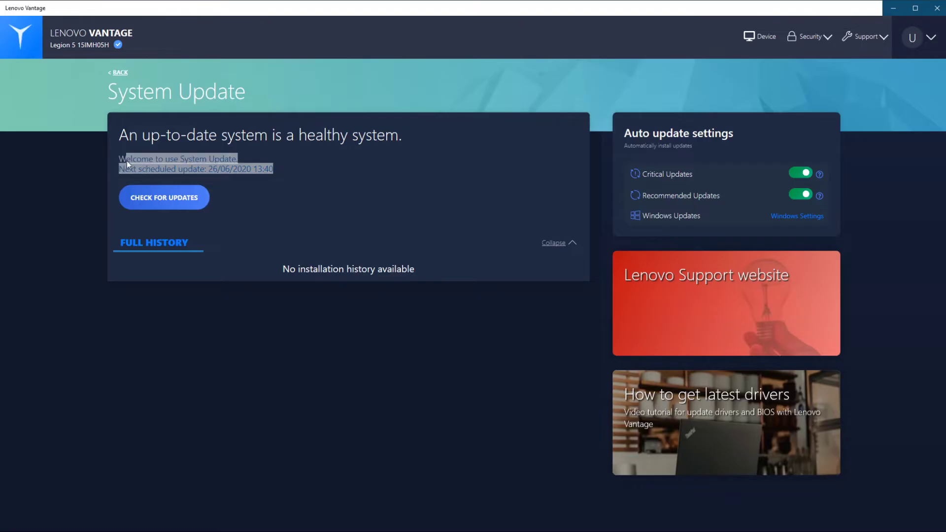
pyautogui.click(233, 159)
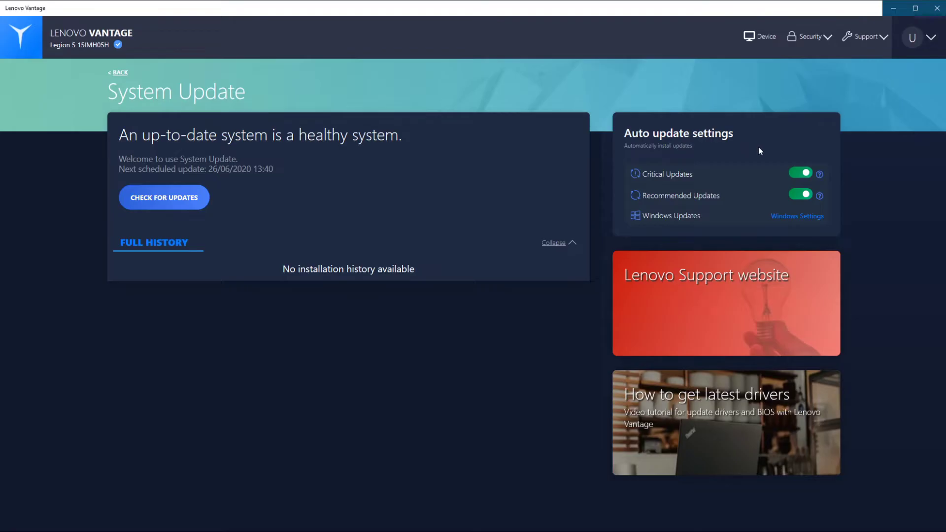
pyautogui.moveTo(823, 179)
pyautogui.moveTo(820, 199)
pyautogui.click(119, 75)
# Open Power settings and review the battery details showing 100% and good condition
pyautogui.scroll(-2, 187, 315)
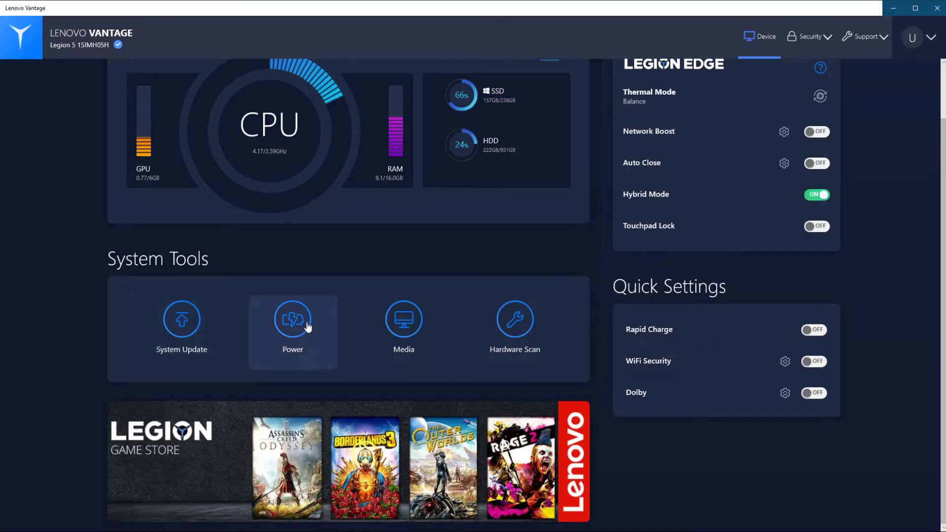
pyautogui.click(307, 326)
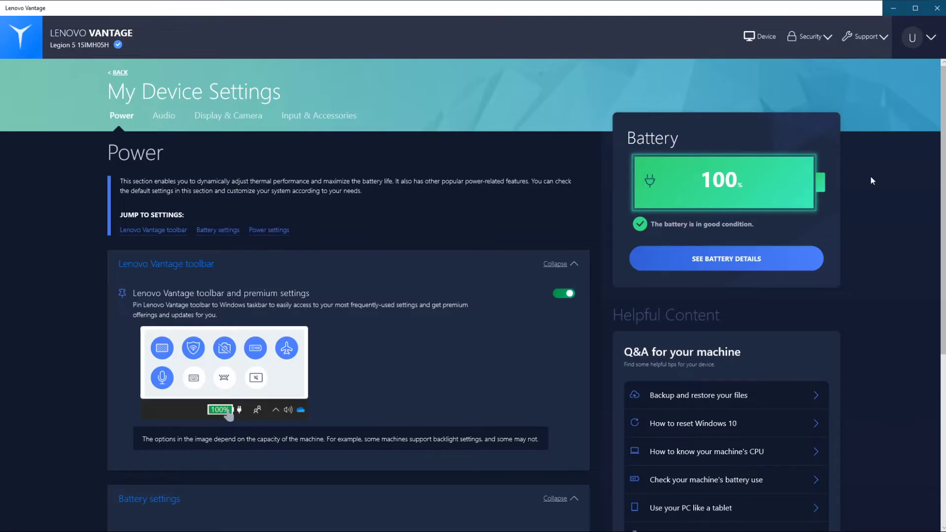
pyautogui.click(723, 253)
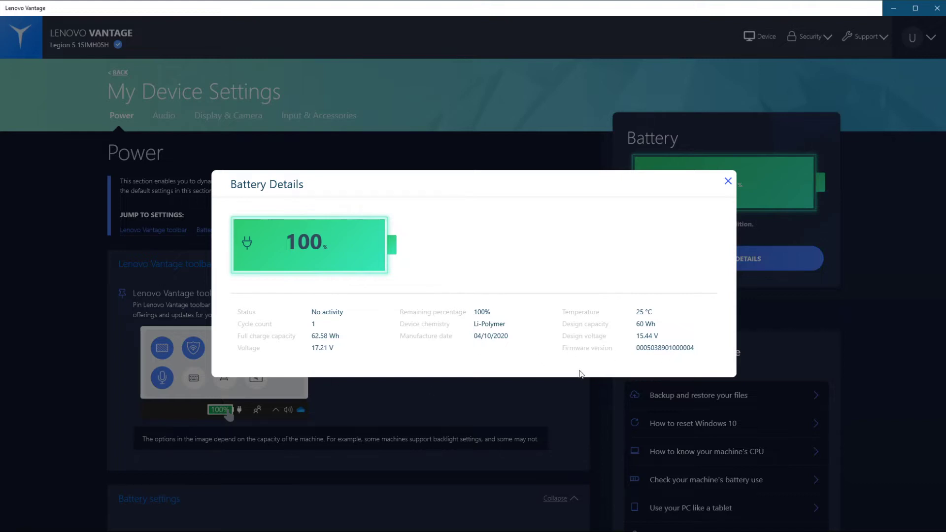
pyautogui.click(728, 180)
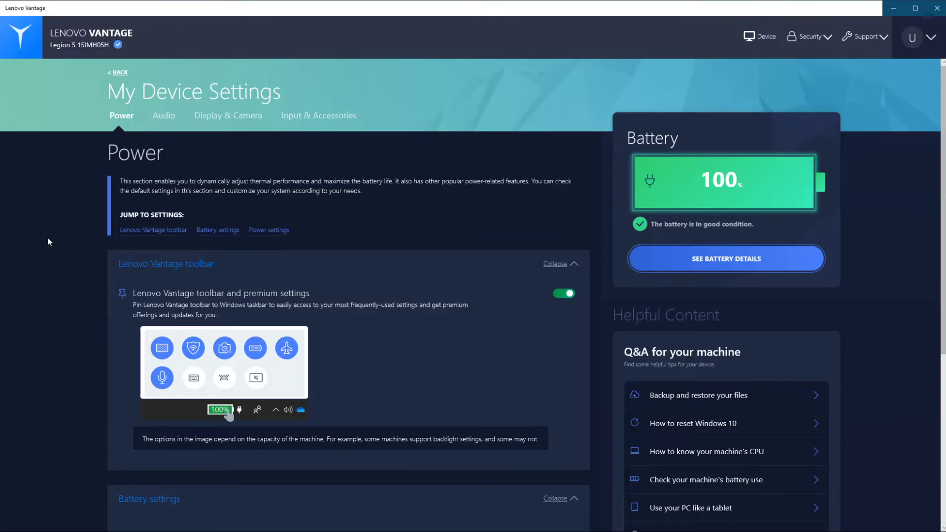
# Jump to the Lenovo Vantage Toolbar section of the Power page and scroll through it
pyautogui.click(158, 230)
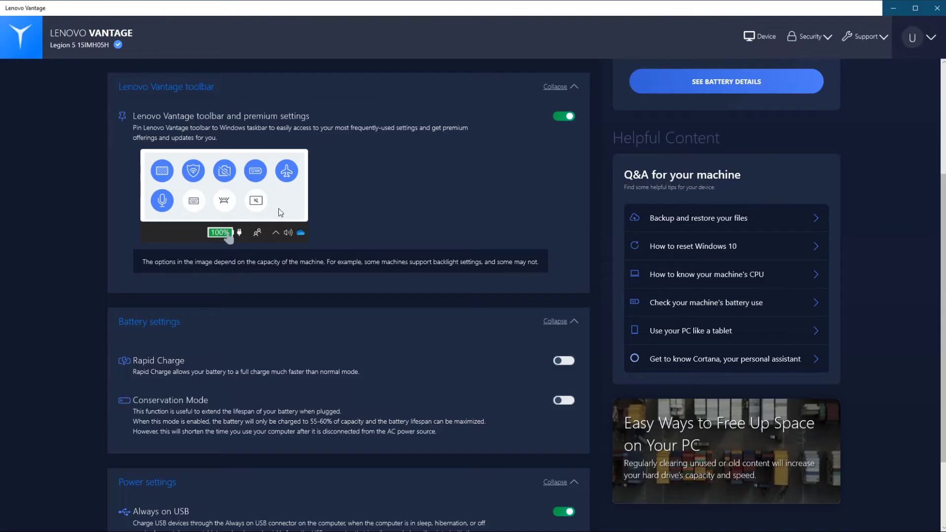
pyautogui.scroll(-2, 152, 362)
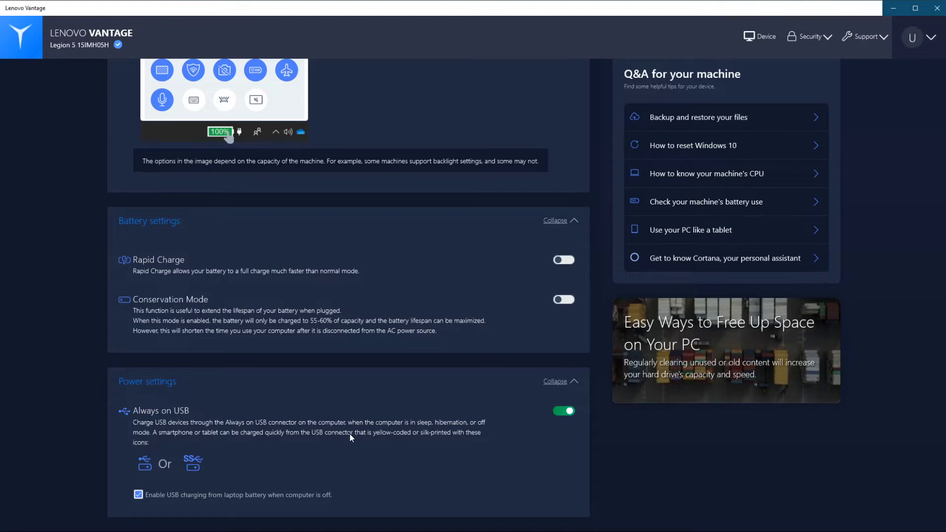
pyautogui.scroll(6, 403, 408)
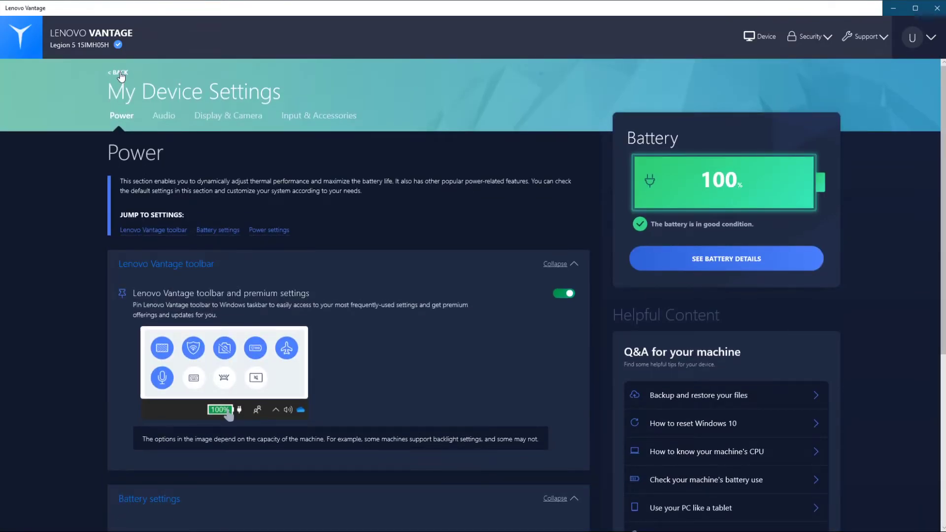
# Browse the Display & Camera settings down to the Camera sliders, then open Hardware Scan
pyautogui.click(120, 74)
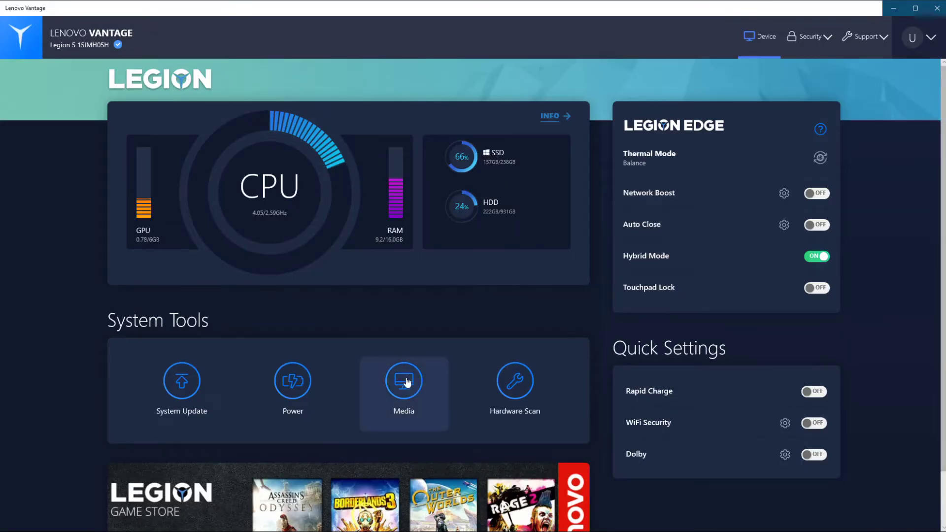
pyautogui.click(406, 382)
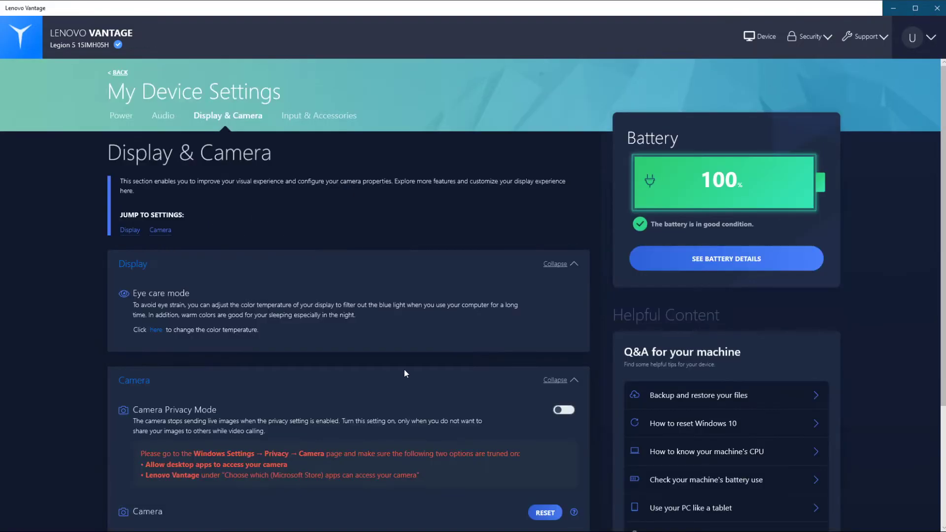
pyautogui.scroll(-3, 404, 370)
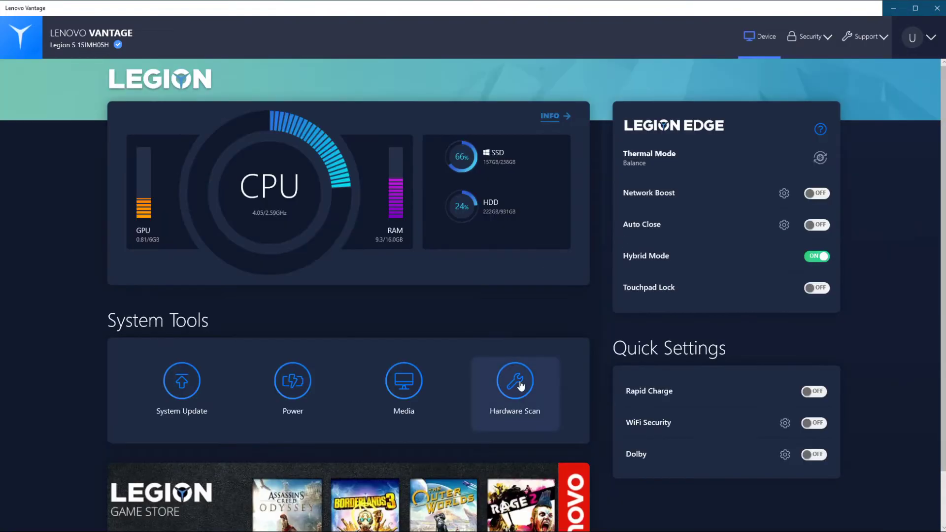
pyautogui.click(520, 383)
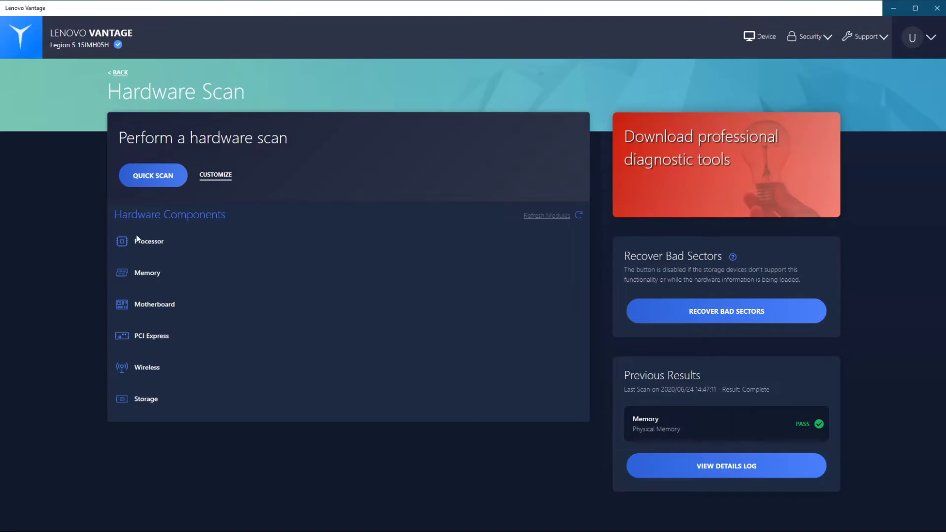
# Refresh the hardware component list and run the Quick Random Pattern memory test
pyautogui.click(551, 216)
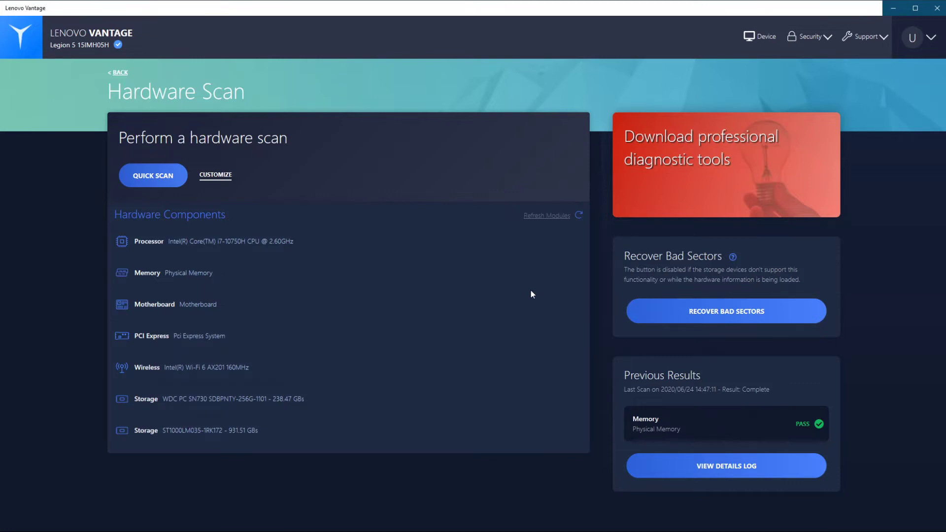
pyautogui.click(217, 175)
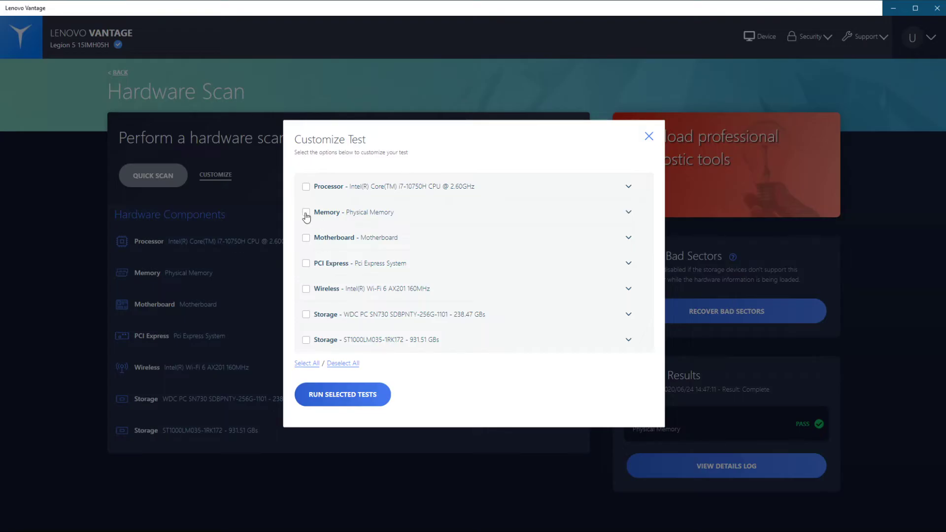
pyautogui.click(628, 212)
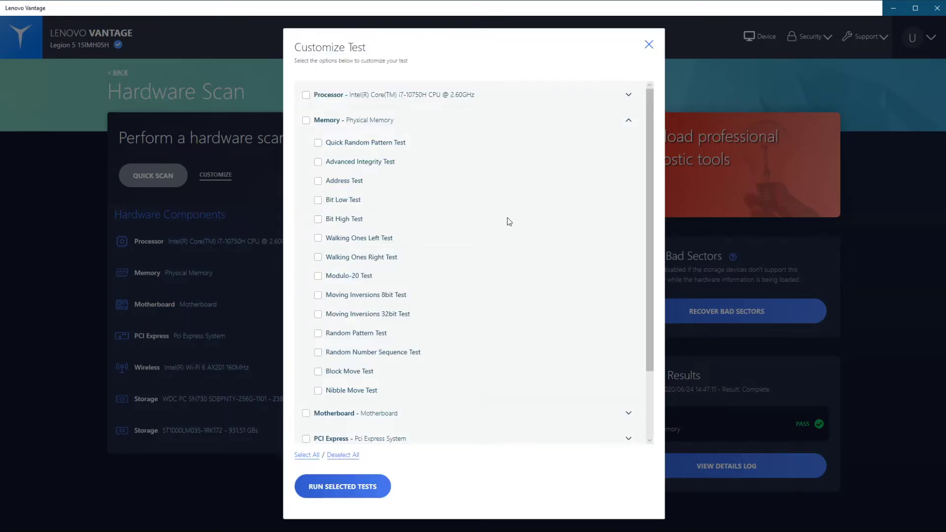
pyautogui.click(397, 144)
pyautogui.click(348, 486)
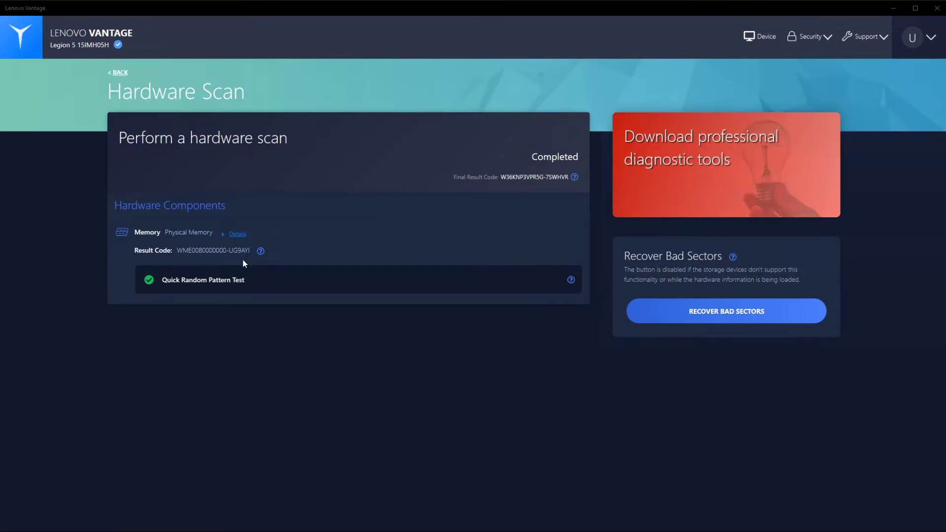
# Review the memory test result details, then open Recover Bad Sectors
pyautogui.click(238, 234)
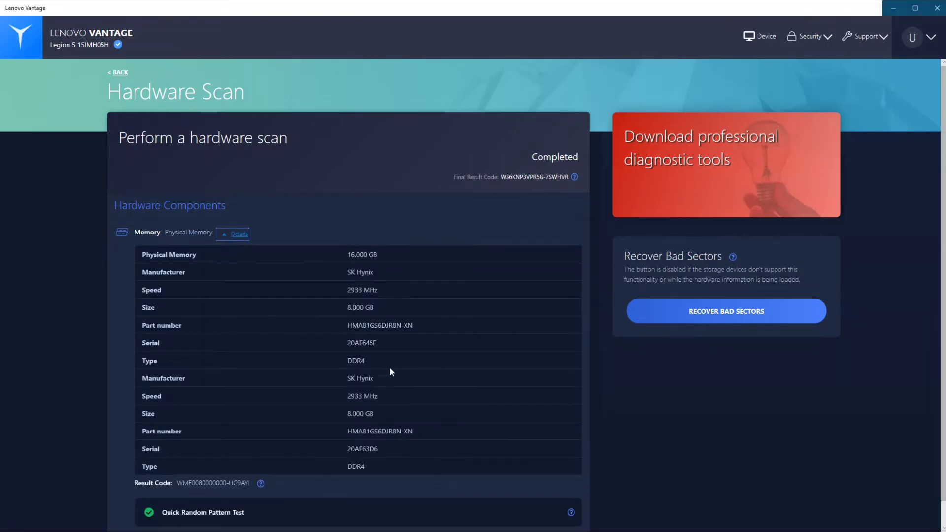
pyautogui.scroll(-1, 244, 367)
pyautogui.scroll(1, 255, 424)
pyautogui.click(725, 313)
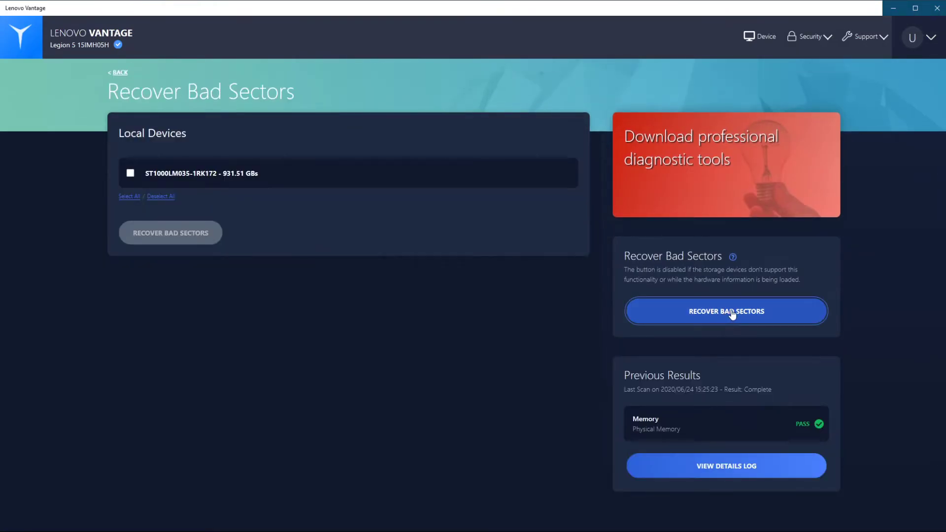
# Tick and untick the 931.51 GB drive, then view the previous memory scan's details log
pyautogui.click(130, 173)
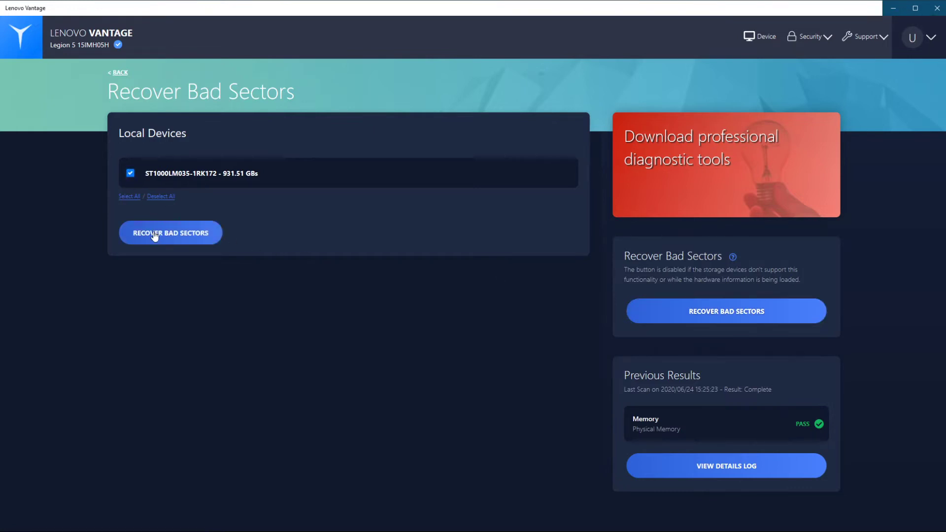
pyautogui.click(130, 173)
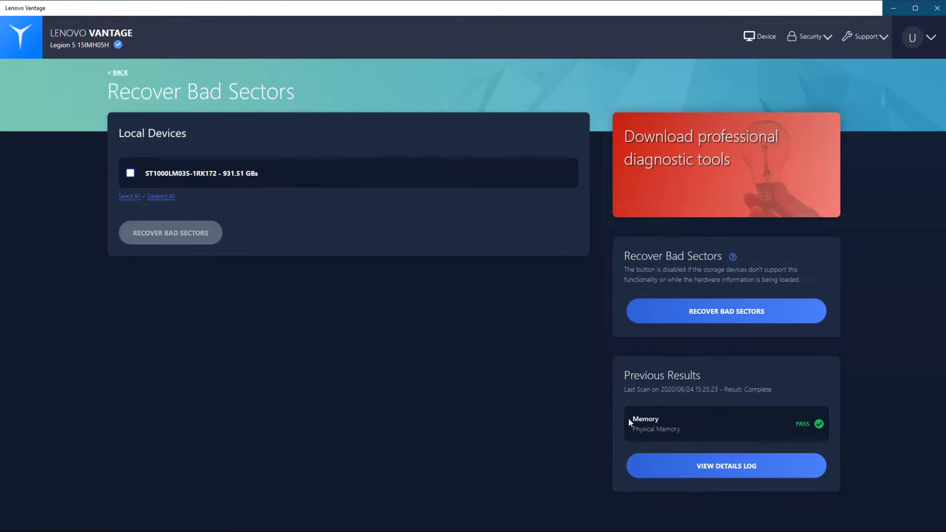
pyautogui.click(733, 466)
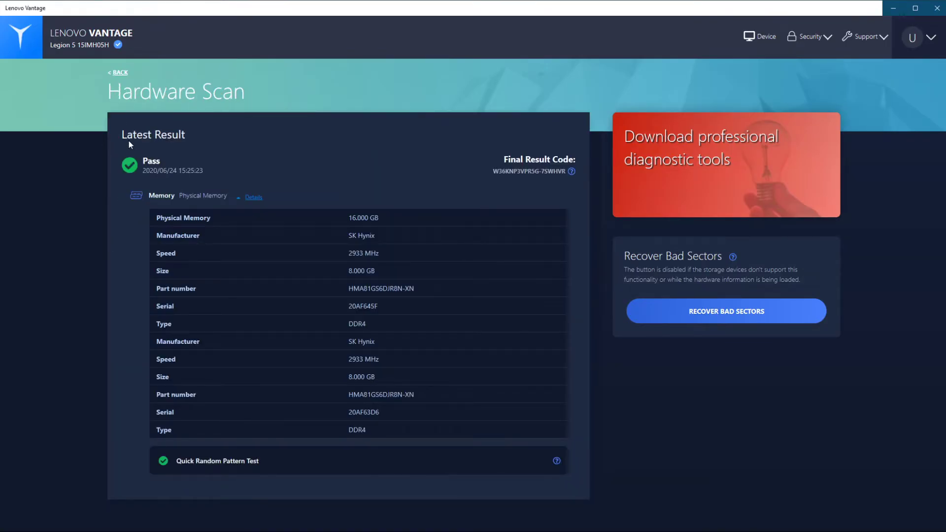
# Go back through the scan pages to the Legion device dashboard
pyautogui.click(118, 74)
pyautogui.click(118, 75)
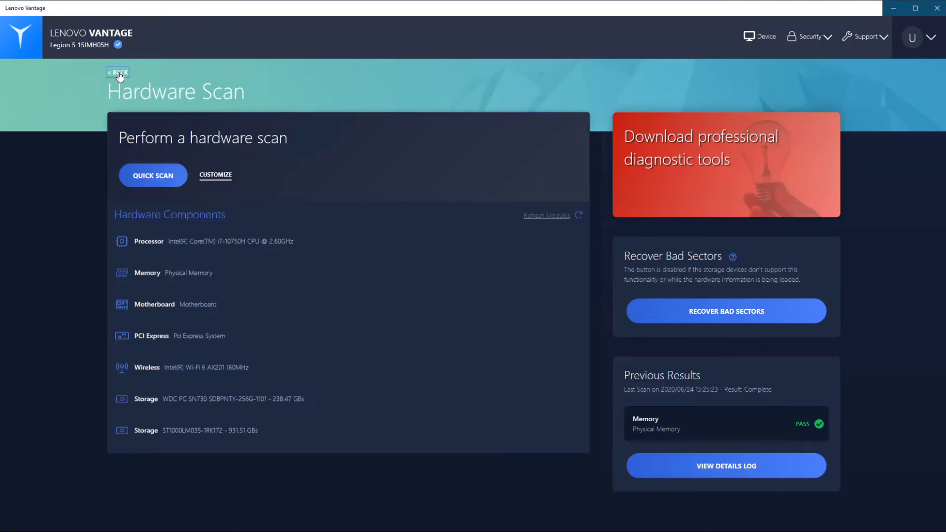
pyautogui.click(118, 75)
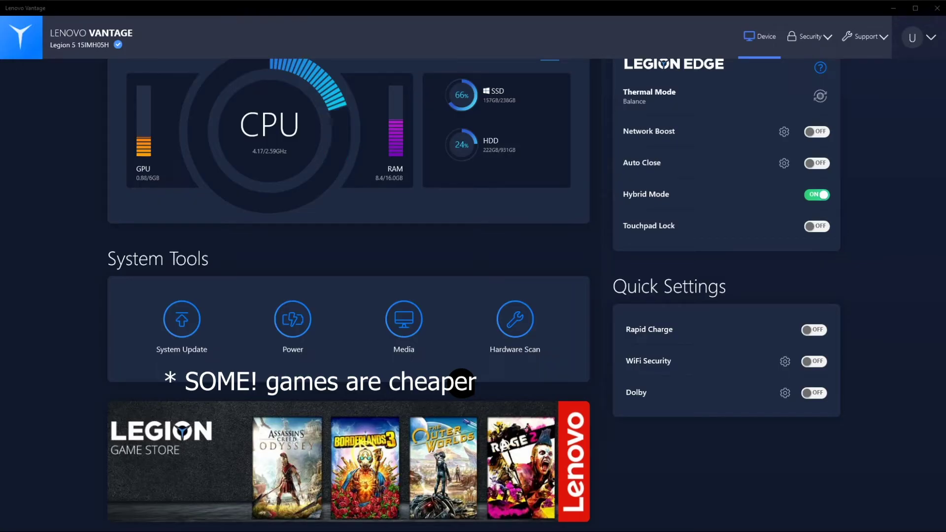
pyautogui.click(686, 387)
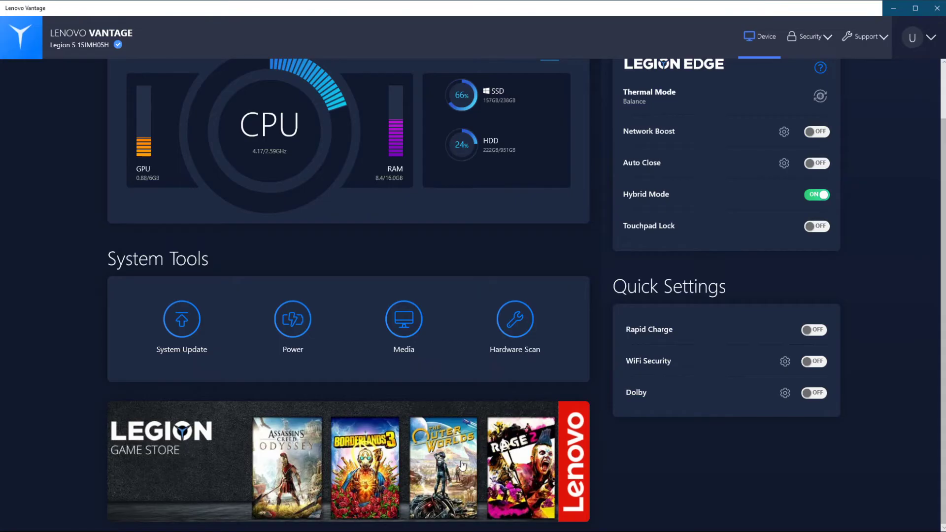
pyautogui.scroll(2, 882, 443)
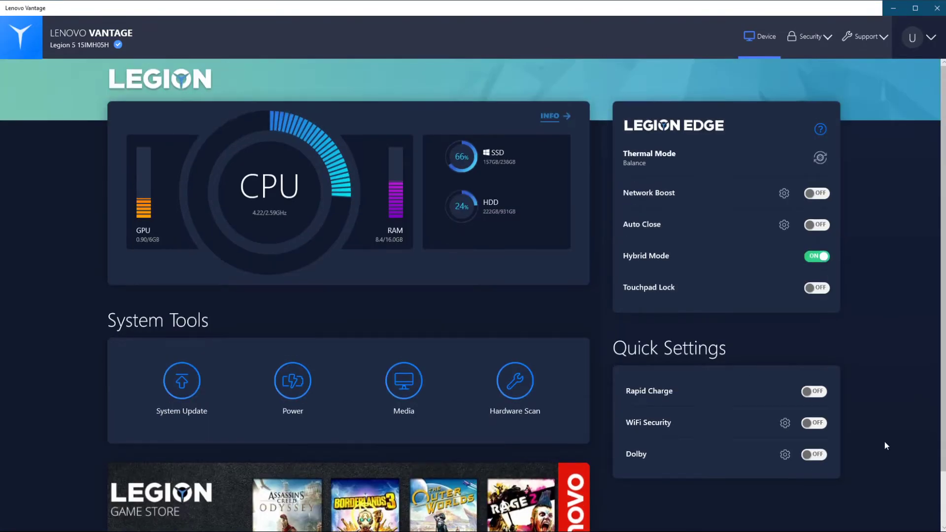
pyautogui.click(820, 129)
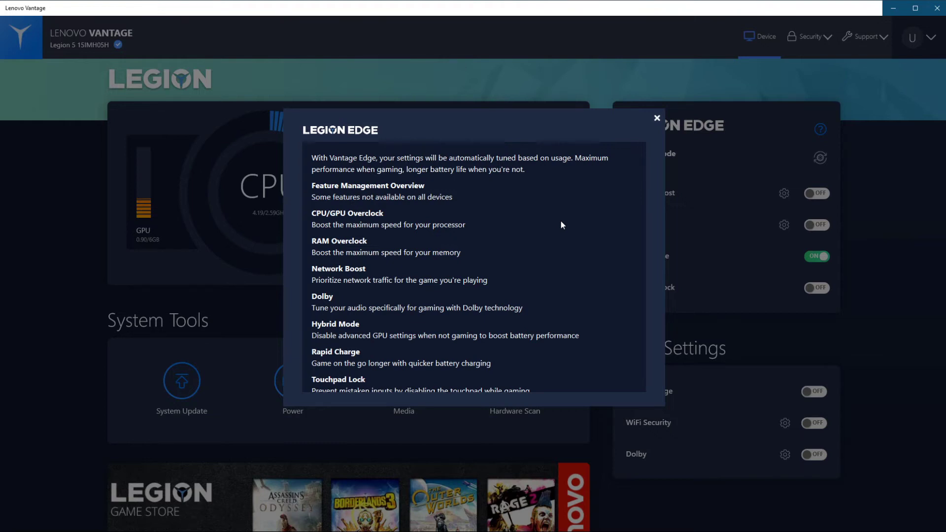
pyautogui.moveTo(511, 208); pyautogui.dragTo(552, 323)
pyautogui.click(554, 317)
pyautogui.scroll(-3, 465, 207)
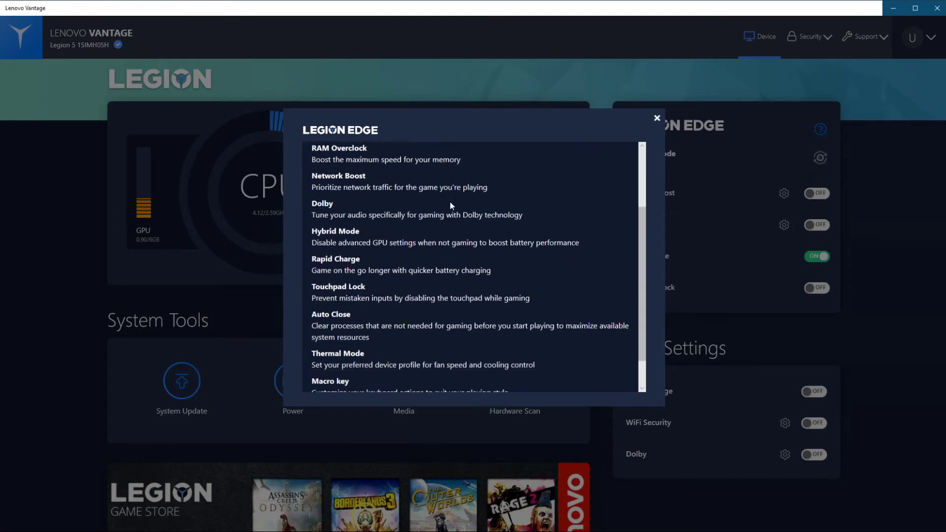
pyautogui.moveTo(551, 382); pyautogui.dragTo(423, 199)
pyautogui.click(537, 208)
pyautogui.scroll(3, 591, 217)
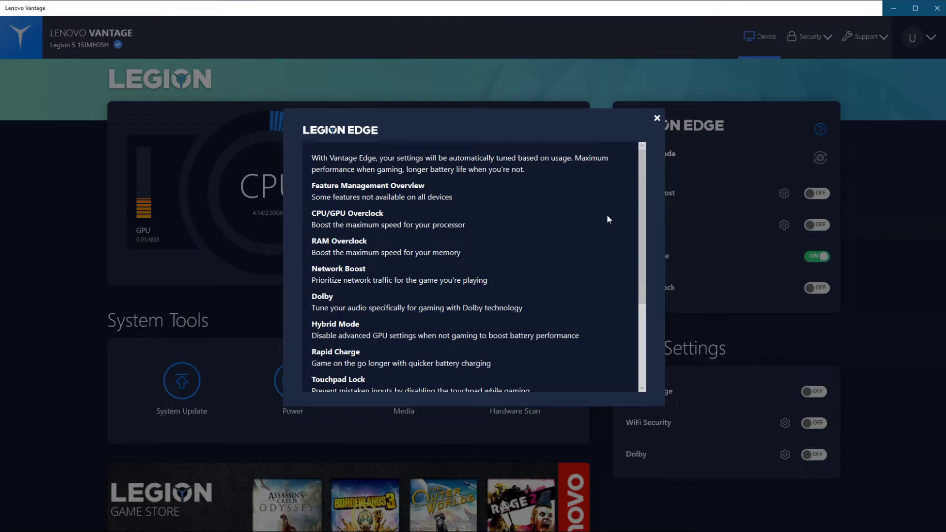
pyautogui.moveTo(329, 169); pyautogui.dragTo(525, 308)
pyautogui.click(576, 321)
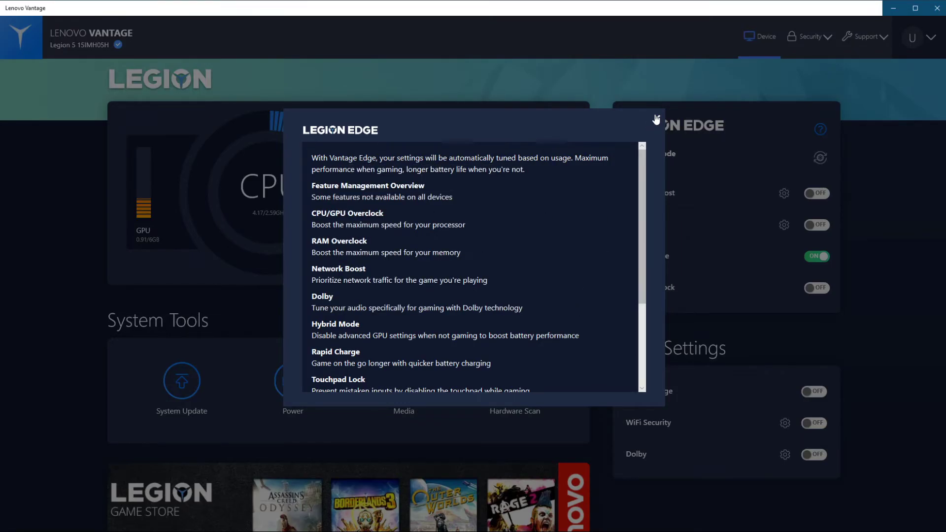
pyautogui.click(656, 120)
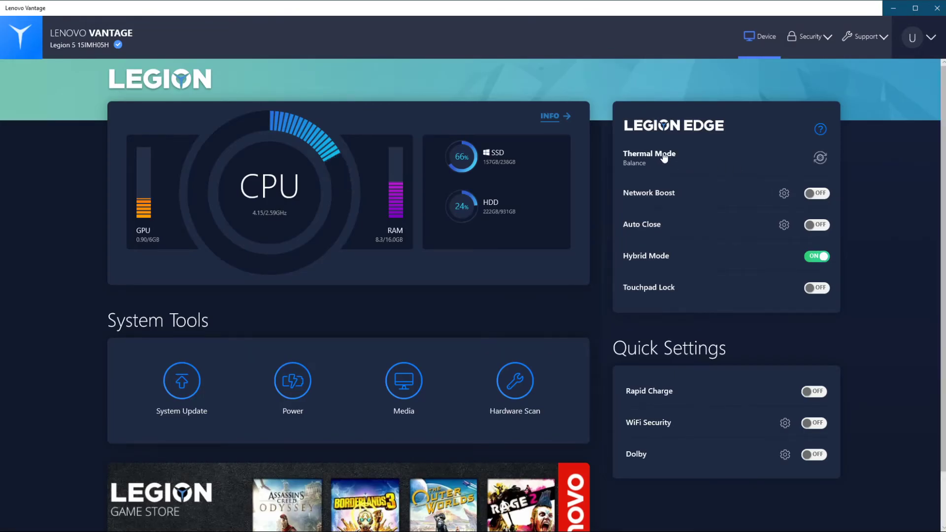
# Open Thermal Mode settings (Balance Mode) and enable auto-switch to Performance Mode for games
pyautogui.click(667, 156)
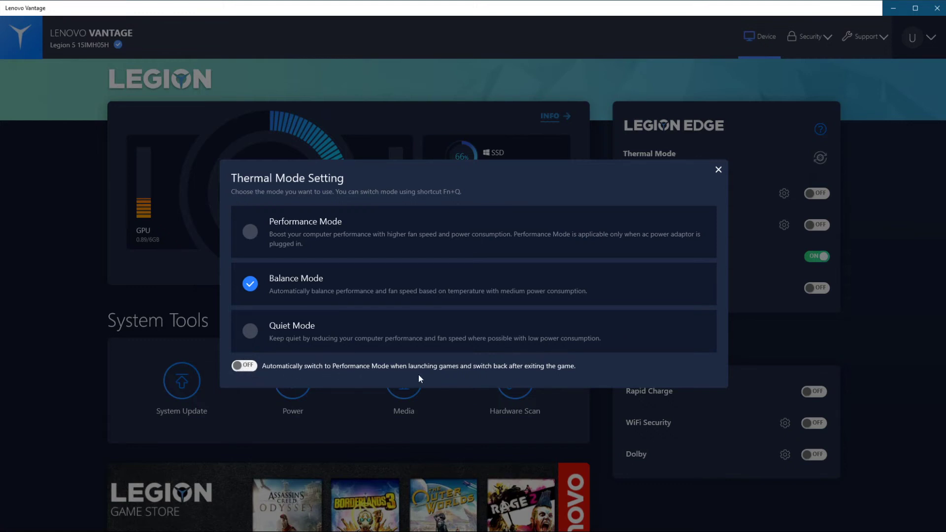
pyautogui.click(244, 365)
# Turn the Performance Mode auto-switch back off and browse Network Boost's list of apps to add
pyautogui.click(245, 365)
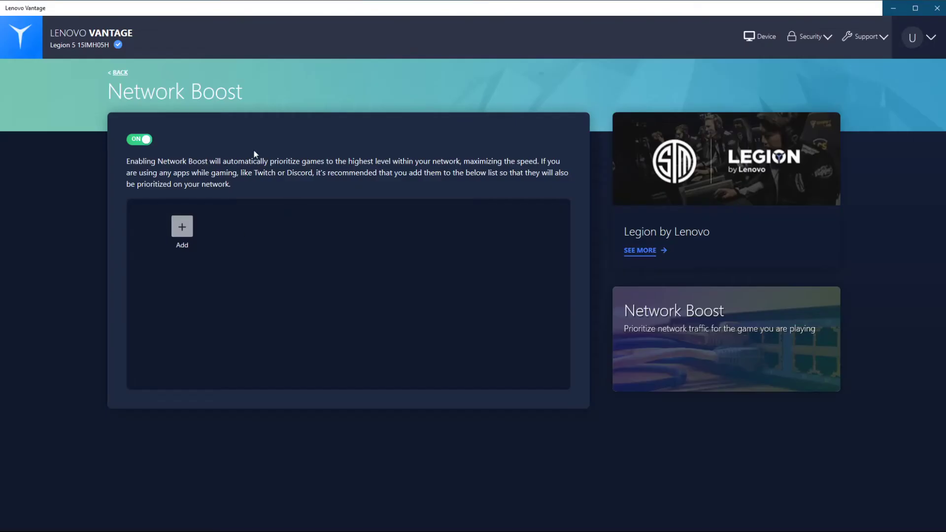
pyautogui.click(187, 231)
pyautogui.scroll(-5, 510, 255)
pyautogui.scroll(5, 510, 256)
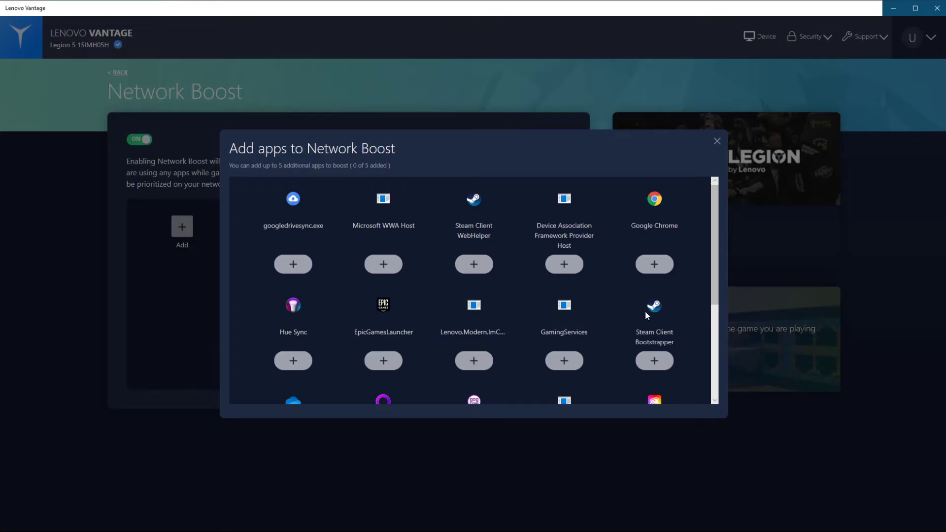
# Close the app list without adding any, return to the dashboard, and open Auto Close
pyautogui.click(717, 140)
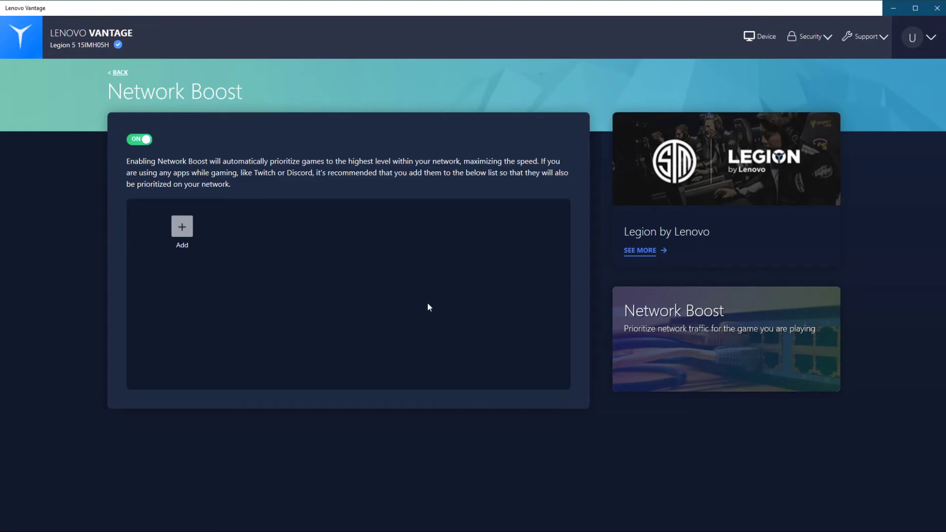
pyautogui.click(119, 73)
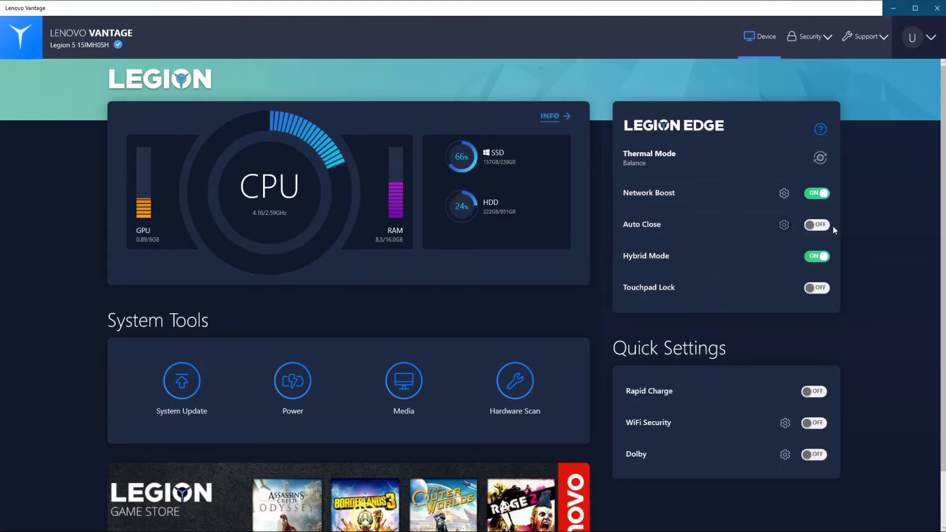
pyautogui.click(783, 225)
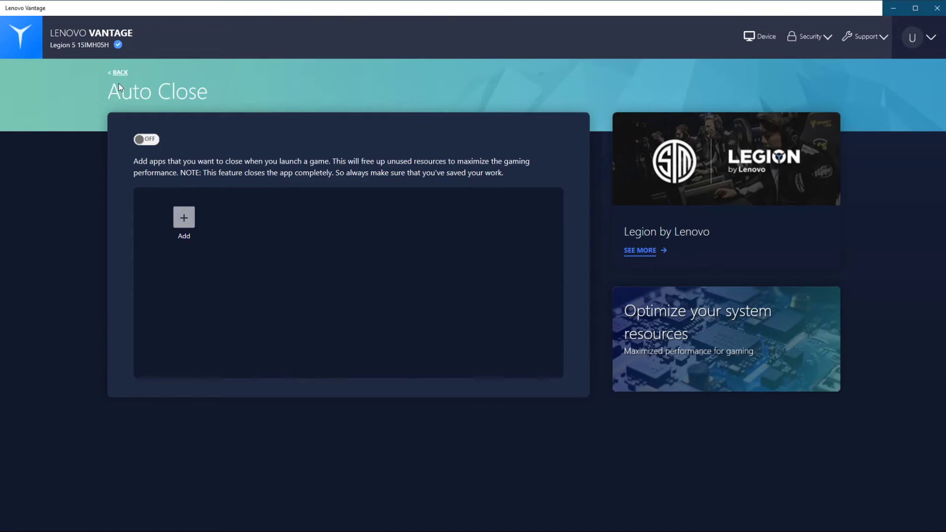
# Turn on Auto Close from the Add prompt without adding apps, then reopen the Legion Edge guide
pyautogui.click(183, 217)
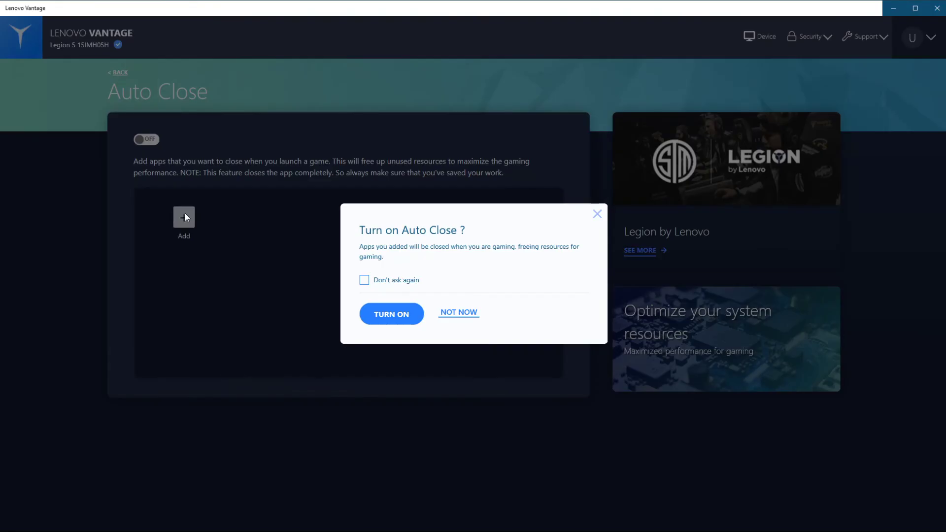
pyautogui.click(400, 314)
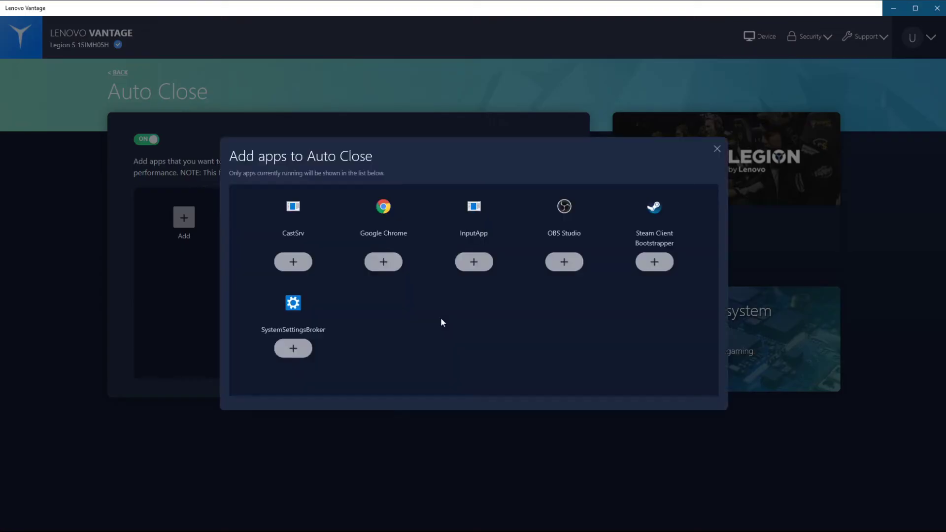
pyautogui.click(717, 148)
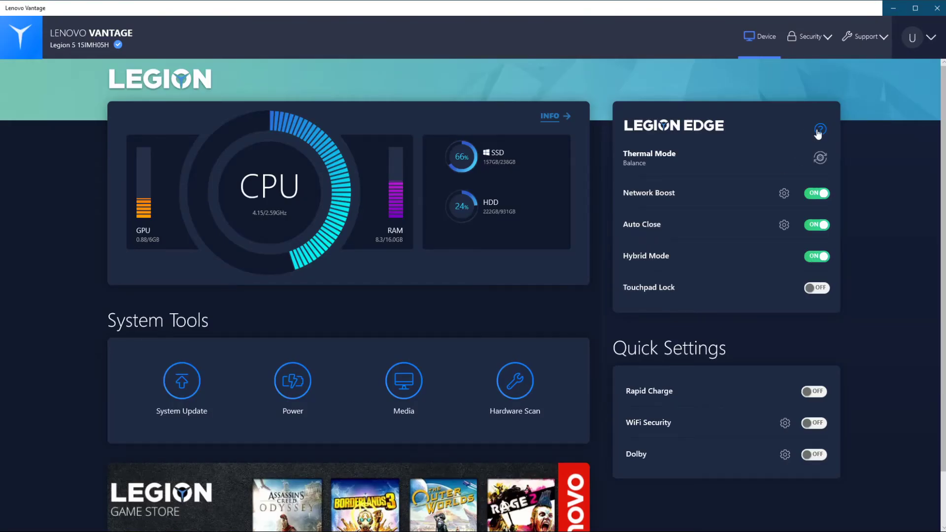
pyautogui.click(820, 129)
# Close the Legion Edge feature guide and open the WiFi Security page from Quick Settings
pyautogui.scroll(-2, 454, 298)
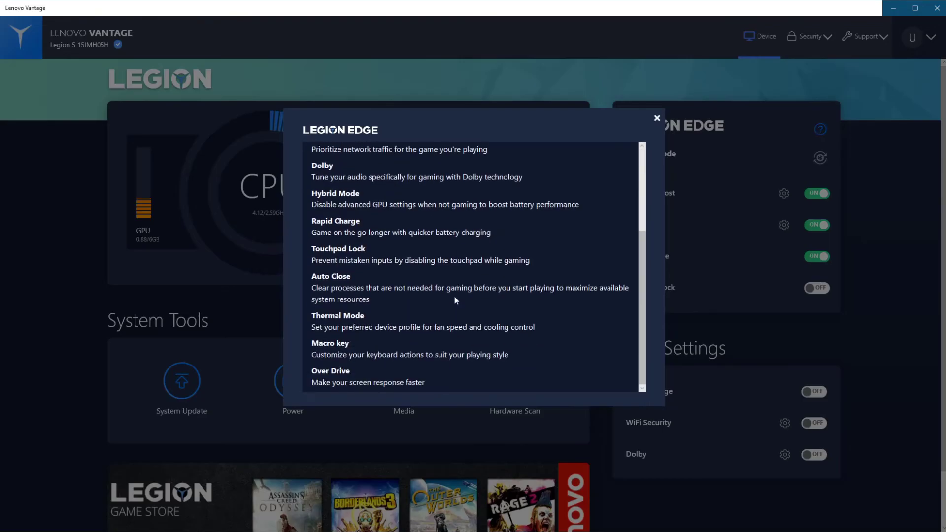
pyautogui.scroll(1, 455, 299)
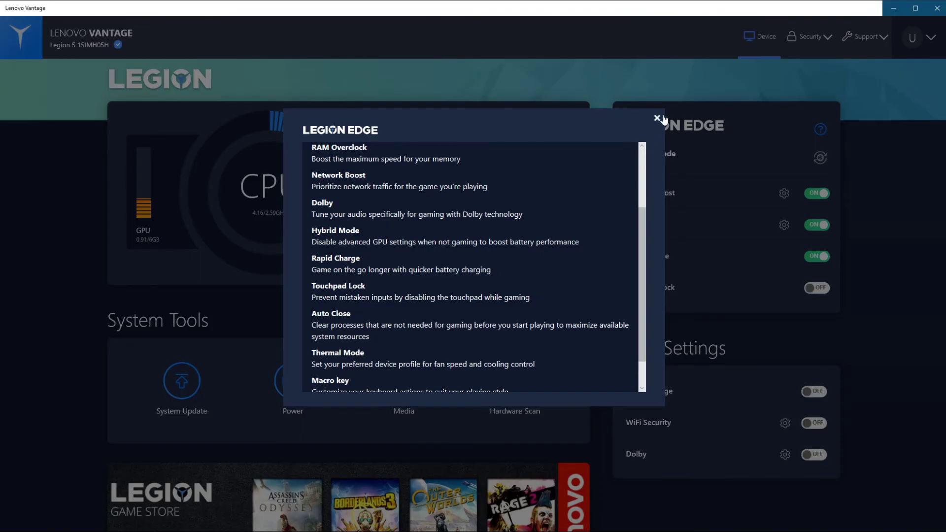
pyautogui.click(657, 119)
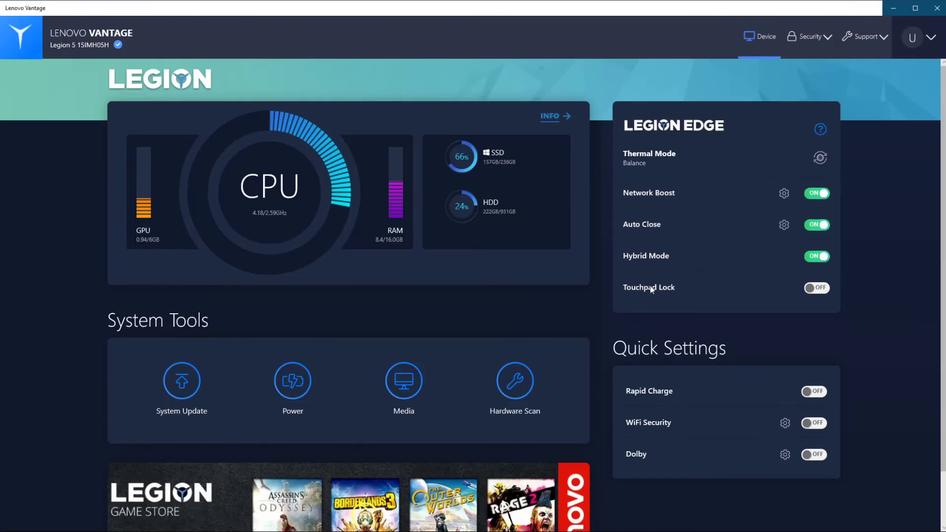
pyautogui.moveTo(628, 288); pyautogui.dragTo(822, 291)
pyautogui.scroll(-2, 848, 289)
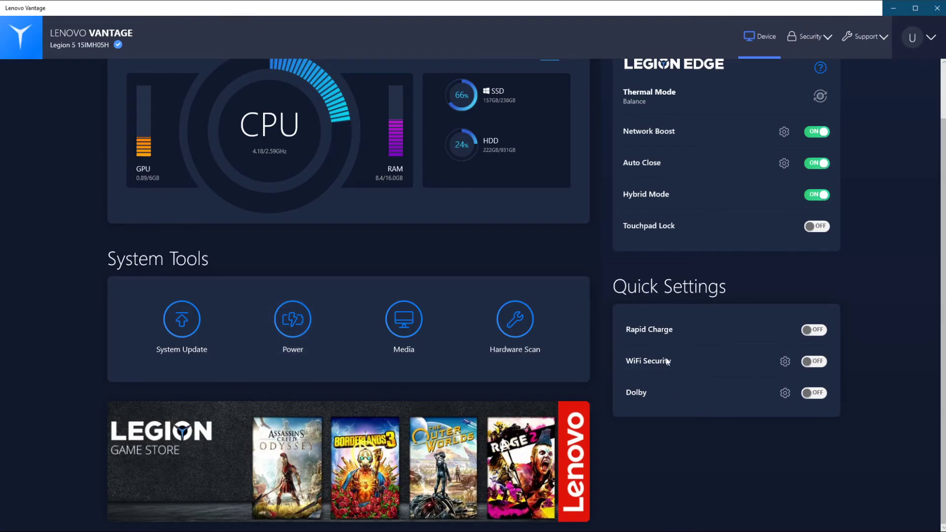
pyautogui.click(784, 362)
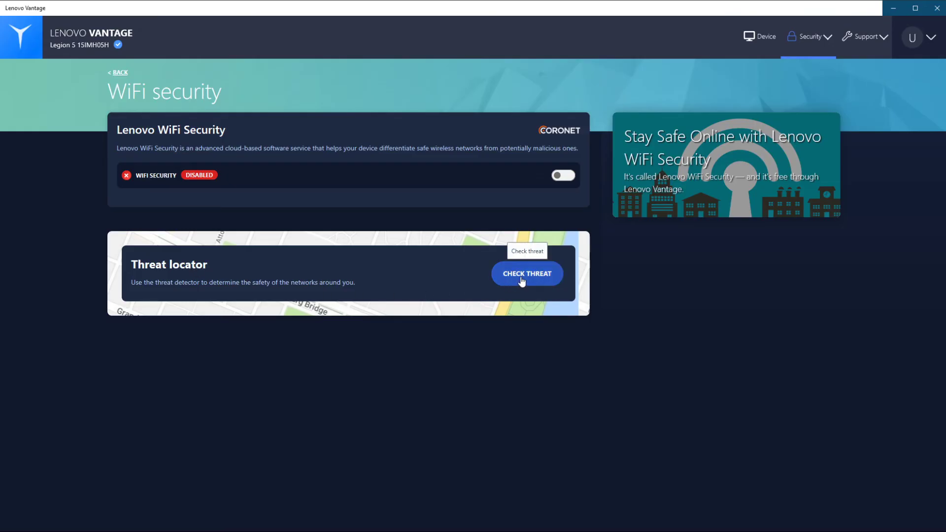
pyautogui.click(541, 276)
pyautogui.click(771, 167)
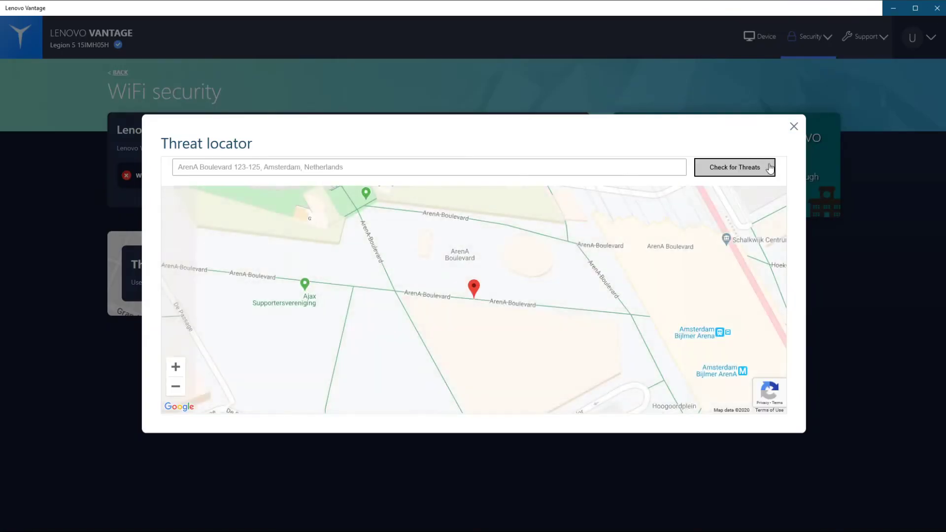
pyautogui.click(734, 170)
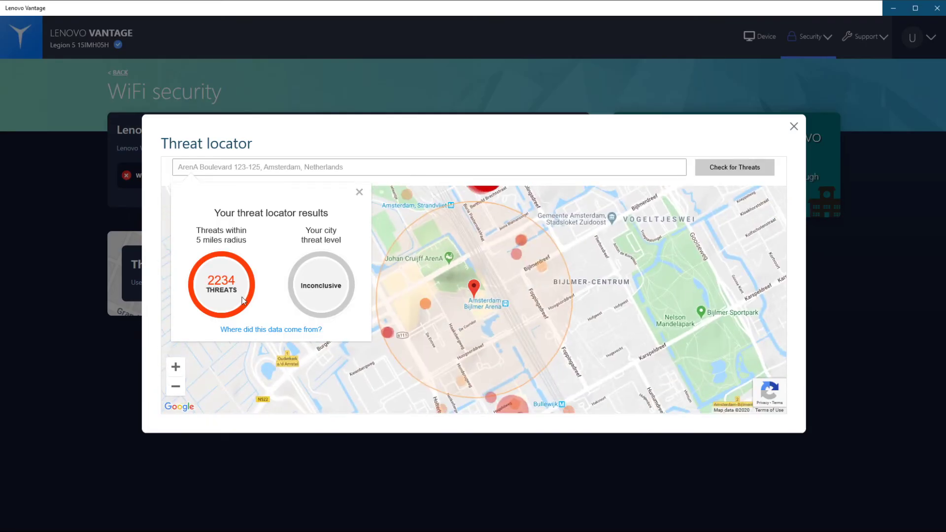
pyautogui.moveTo(519, 239); pyautogui.dragTo(486, 284)
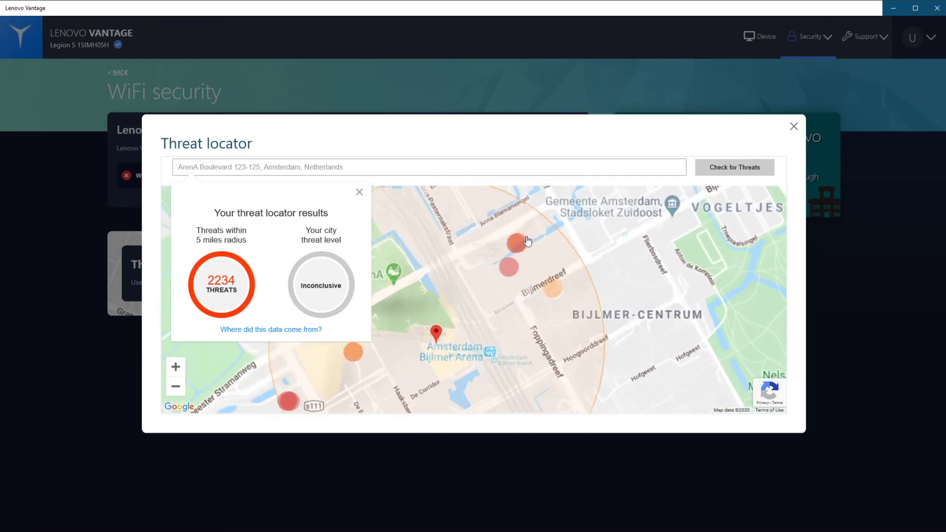
pyautogui.scroll(2, 507, 266)
pyautogui.scroll(-2, 507, 266)
pyautogui.moveTo(452, 361); pyautogui.dragTo(477, 413)
pyautogui.scroll(3, 490, 248)
pyautogui.scroll(3, 491, 249)
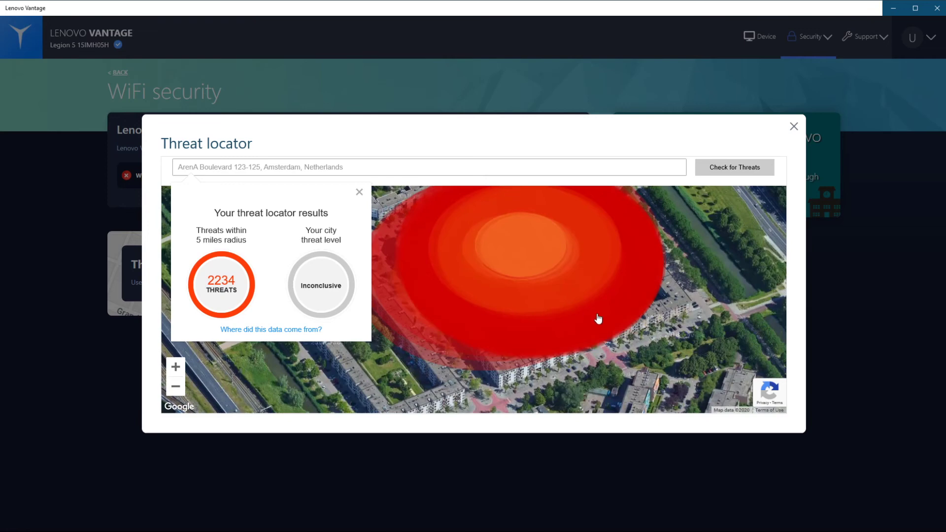
pyautogui.scroll(1, 571, 308)
pyautogui.scroll(1, 537, 264)
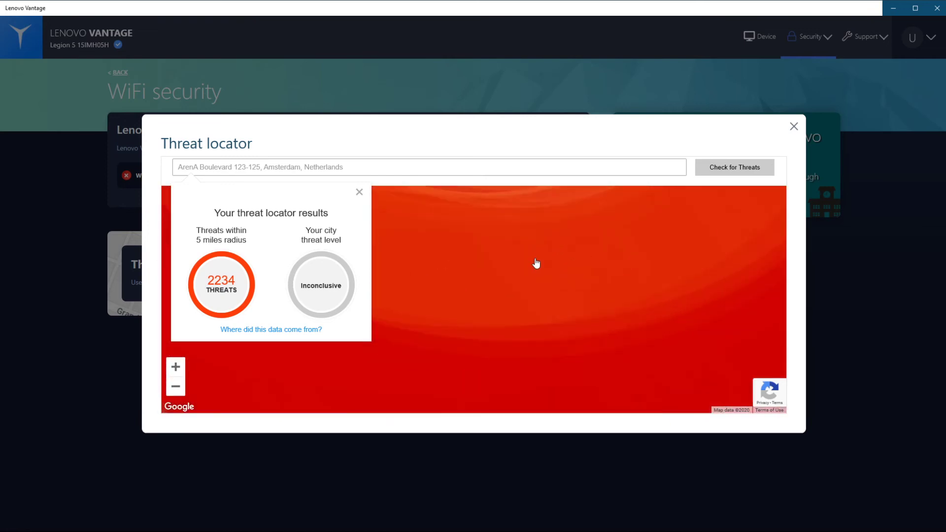
pyautogui.scroll(-1, 595, 272)
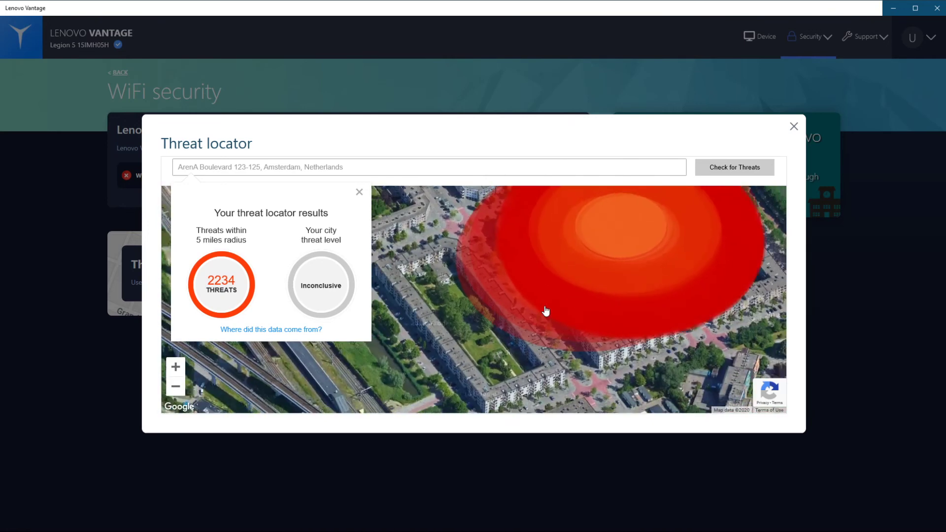
pyautogui.moveTo(545, 313); pyautogui.dragTo(524, 212)
pyautogui.scroll(-3, 578, 286)
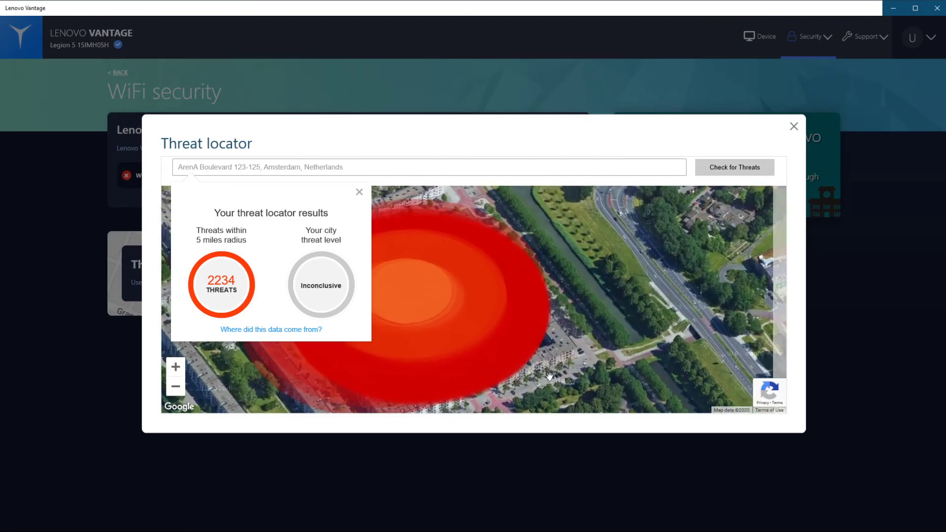
pyautogui.moveTo(552, 319); pyautogui.dragTo(548, 230)
pyautogui.scroll(2, 548, 222)
pyautogui.scroll(4, 553, 266)
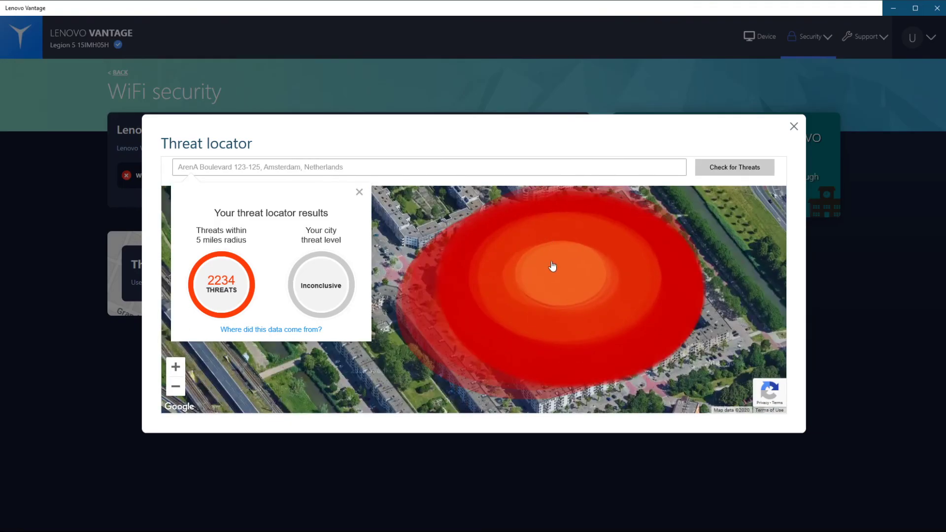
pyautogui.scroll(-4, 562, 286)
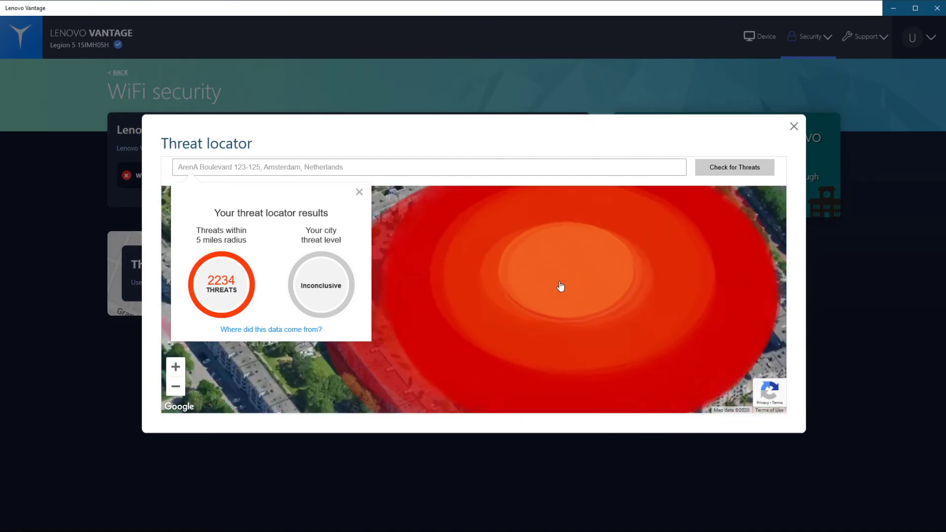
pyautogui.scroll(-3, 547, 331)
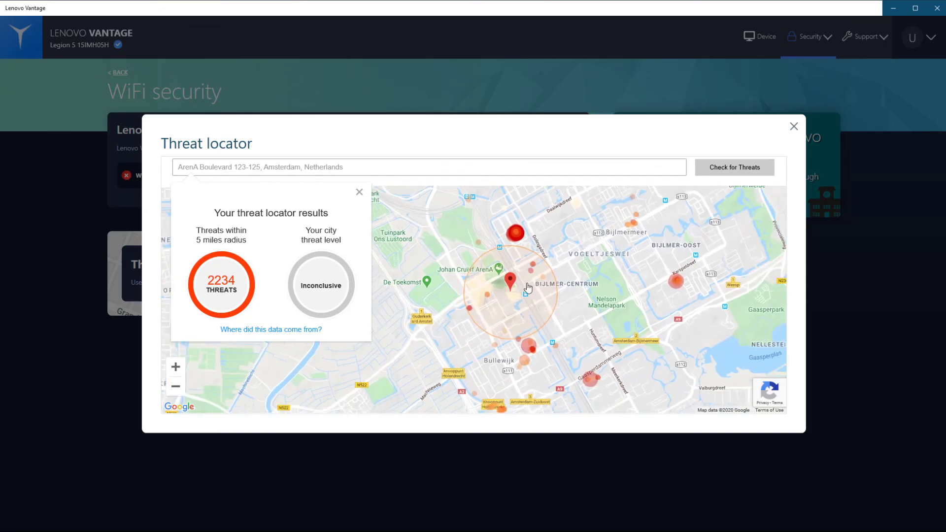
pyautogui.scroll(-1, 551, 283)
pyautogui.scroll(1, 595, 290)
pyautogui.moveTo(595, 289); pyautogui.dragTo(557, 294)
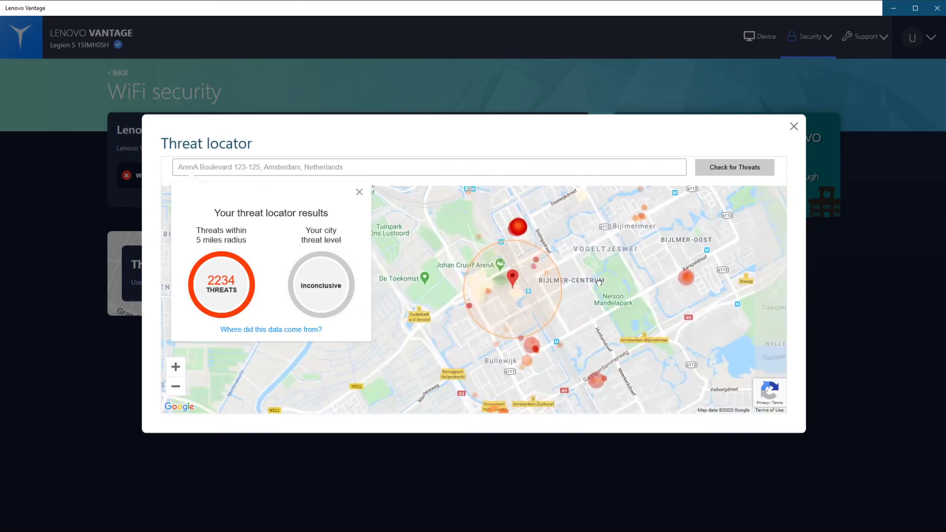
pyautogui.click(793, 126)
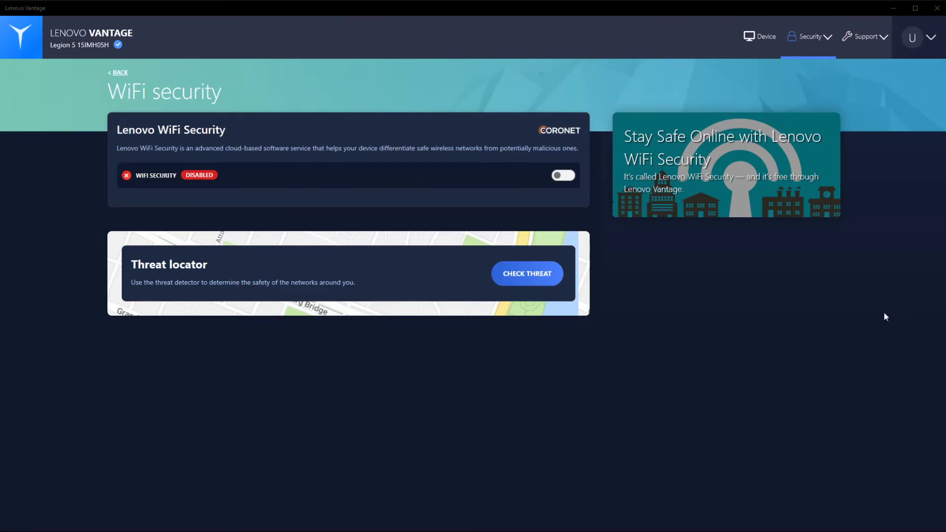
pyautogui.click(107, 419)
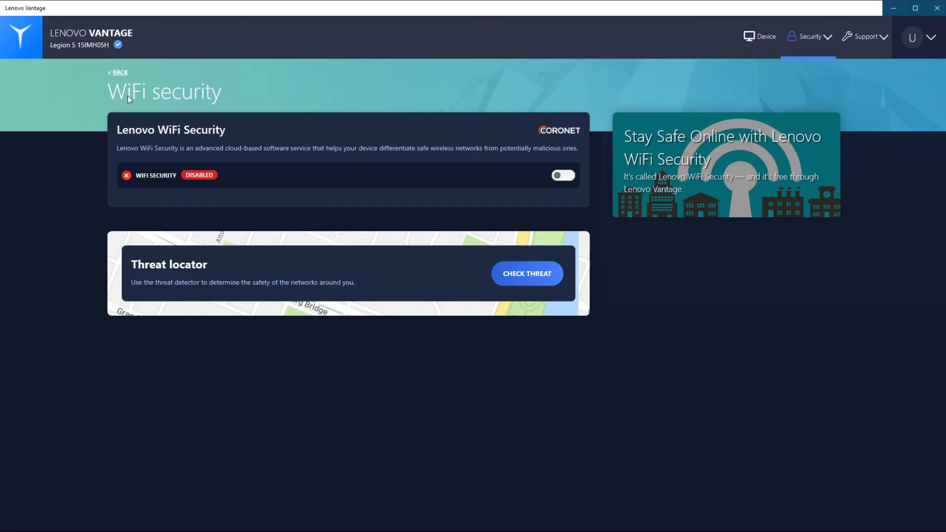
# Go back to the dashboard and open the Dolby Audio settings with its microphone options
pyautogui.click(118, 75)
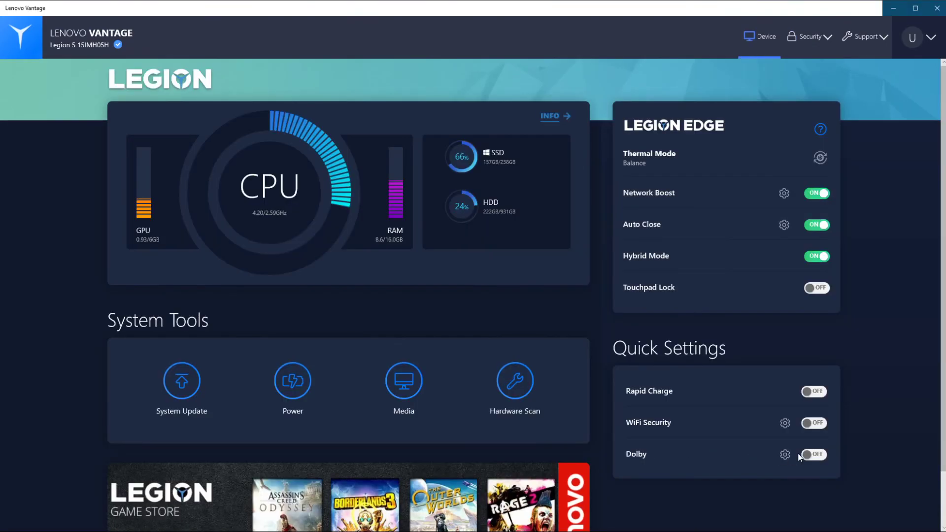
pyautogui.click(787, 455)
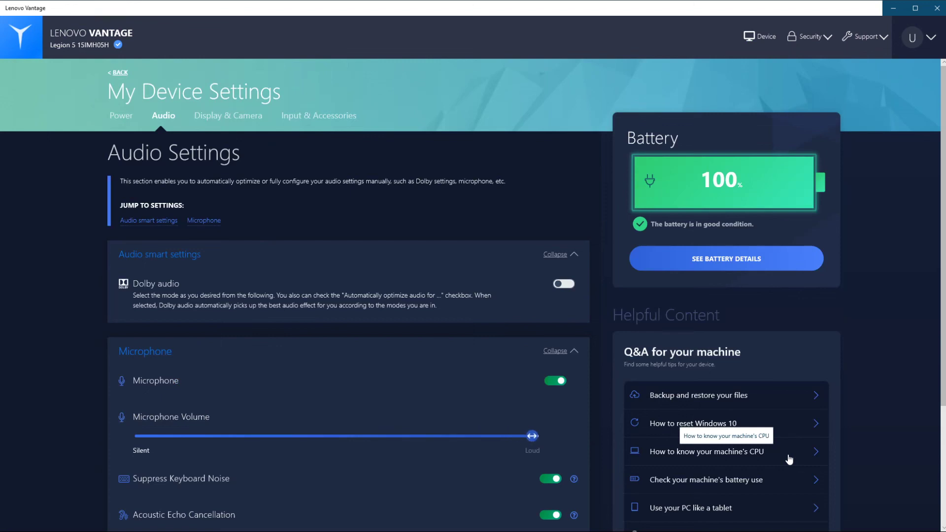
pyautogui.scroll(-4, 420, 352)
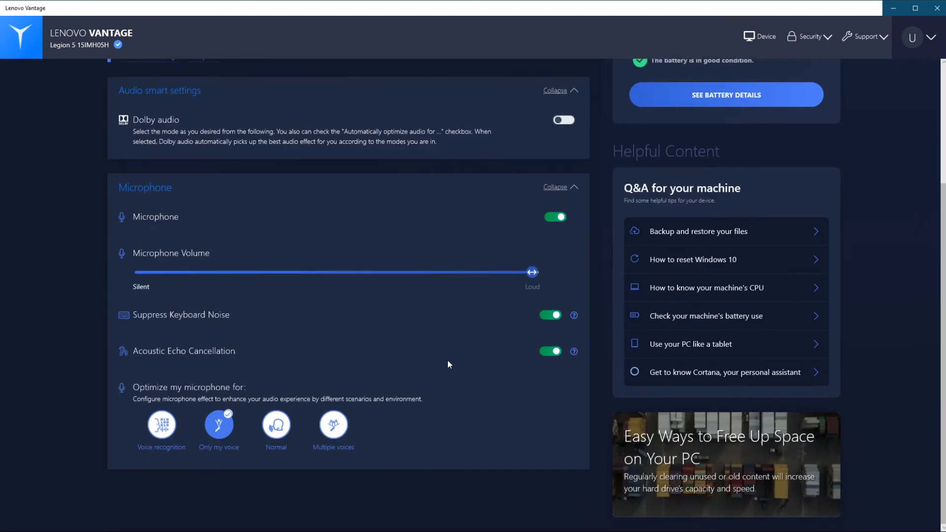
pyautogui.scroll(2, 450, 365)
pyautogui.scroll(-1, 739, 345)
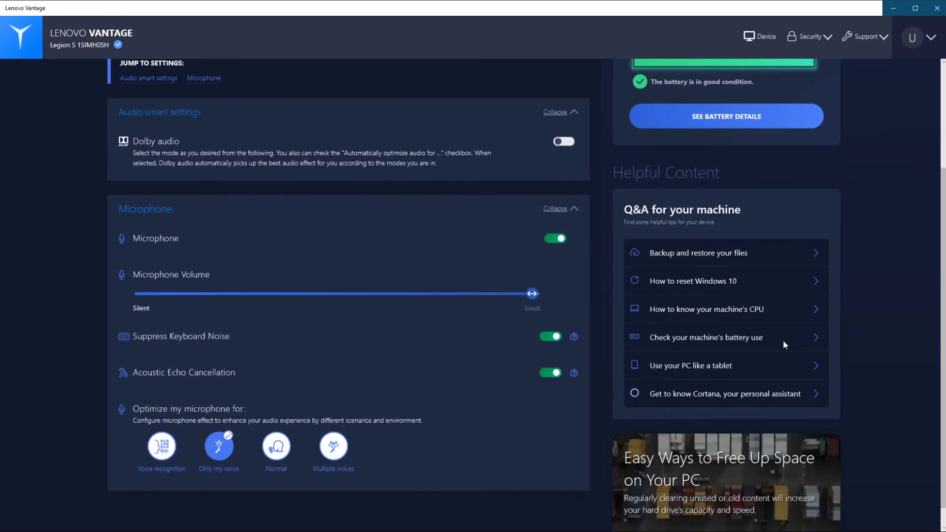
# Read the 'Backup and restore your files' article, return to Audio, then open the support options
pyautogui.click(717, 256)
pyautogui.scroll(-5, 490, 284)
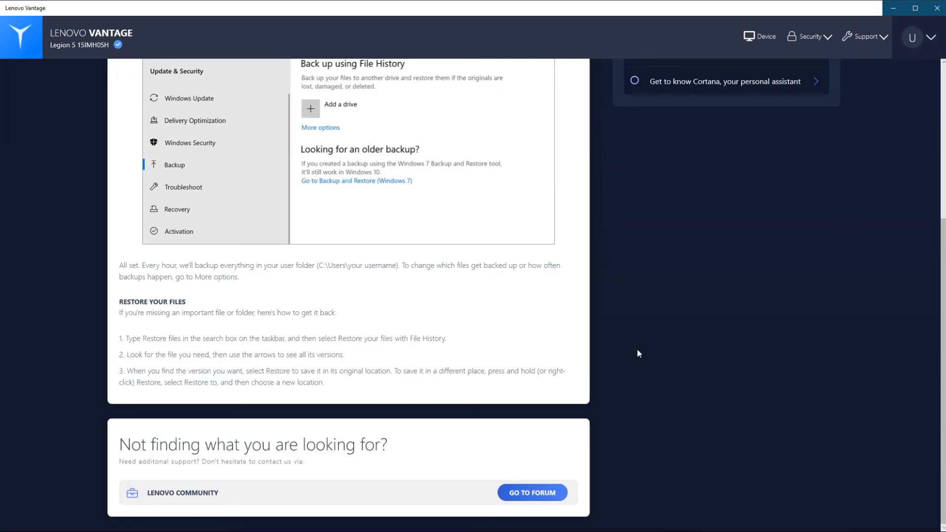
pyautogui.scroll(5, 637, 350)
pyautogui.click(120, 72)
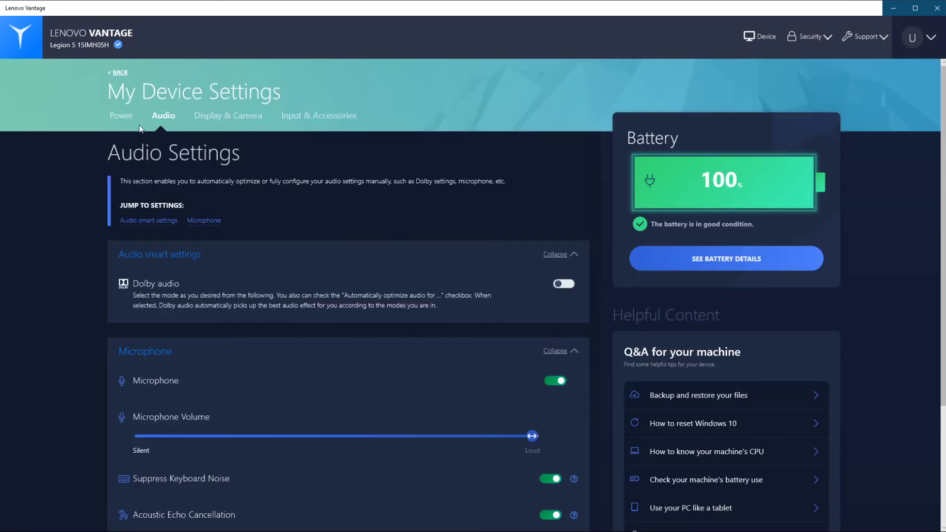
pyautogui.click(865, 36)
# Open Get Support and browse its article cards, such as Network Boost and Lenovo Migration Assistant
pyautogui.click(855, 75)
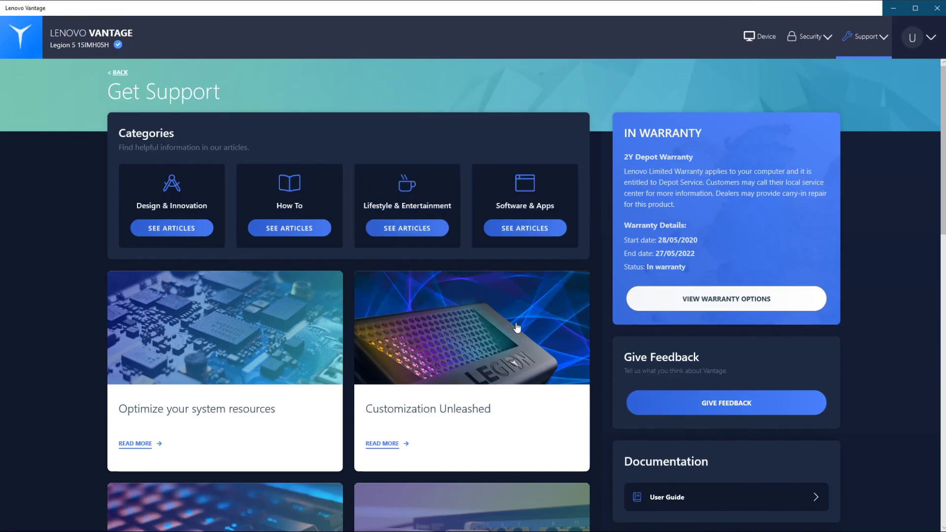
pyautogui.scroll(-4, 496, 323)
pyautogui.scroll(-12, 495, 323)
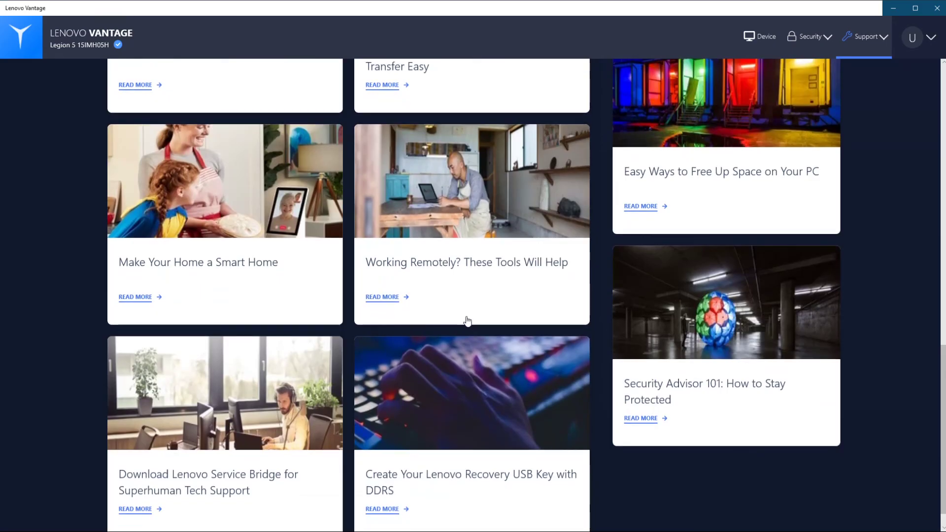
pyautogui.scroll(8, 467, 321)
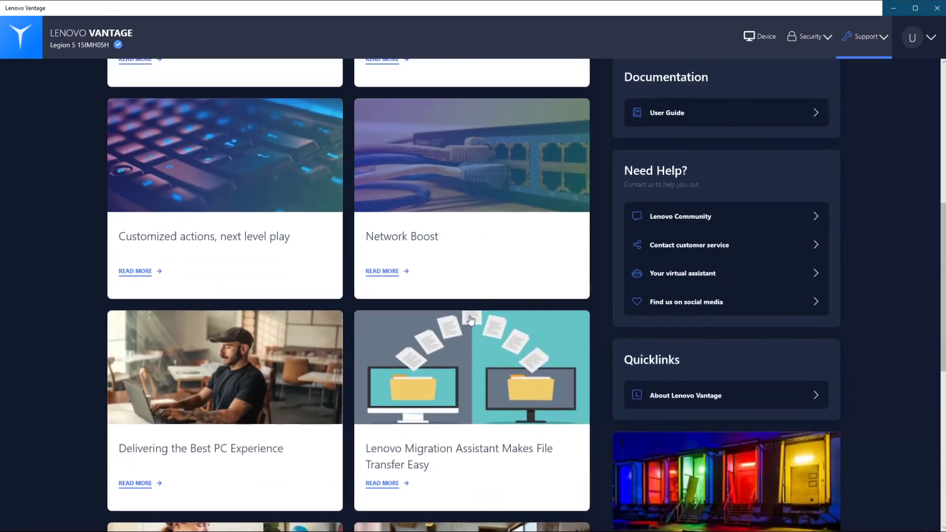